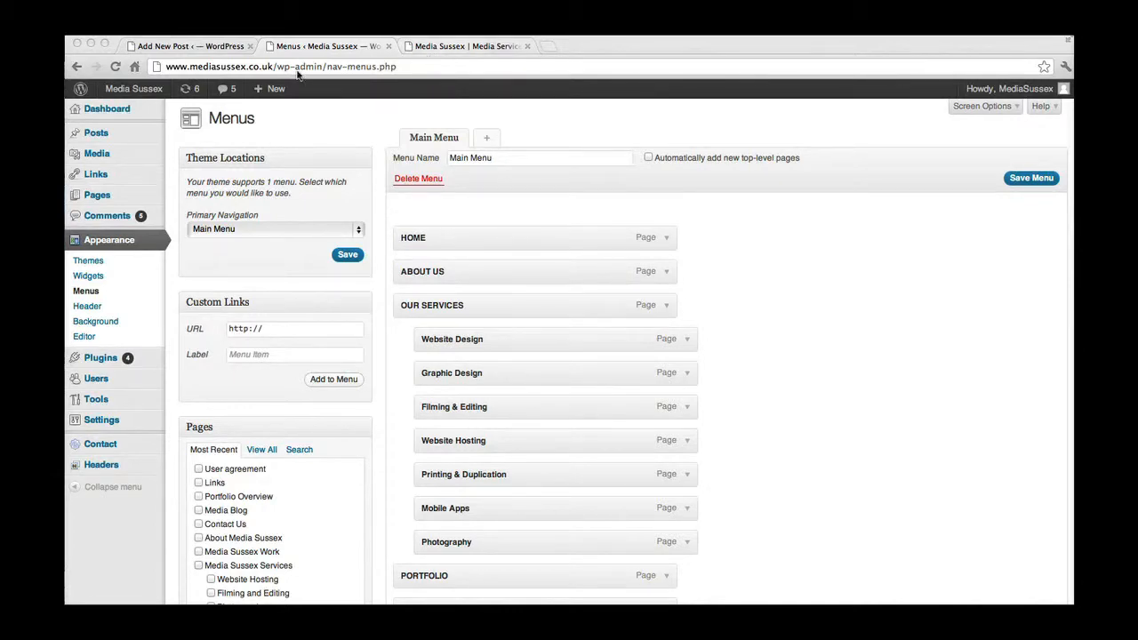
Look over the live Media Sussex homepage, then go back to the admin
left_click(411, 124)
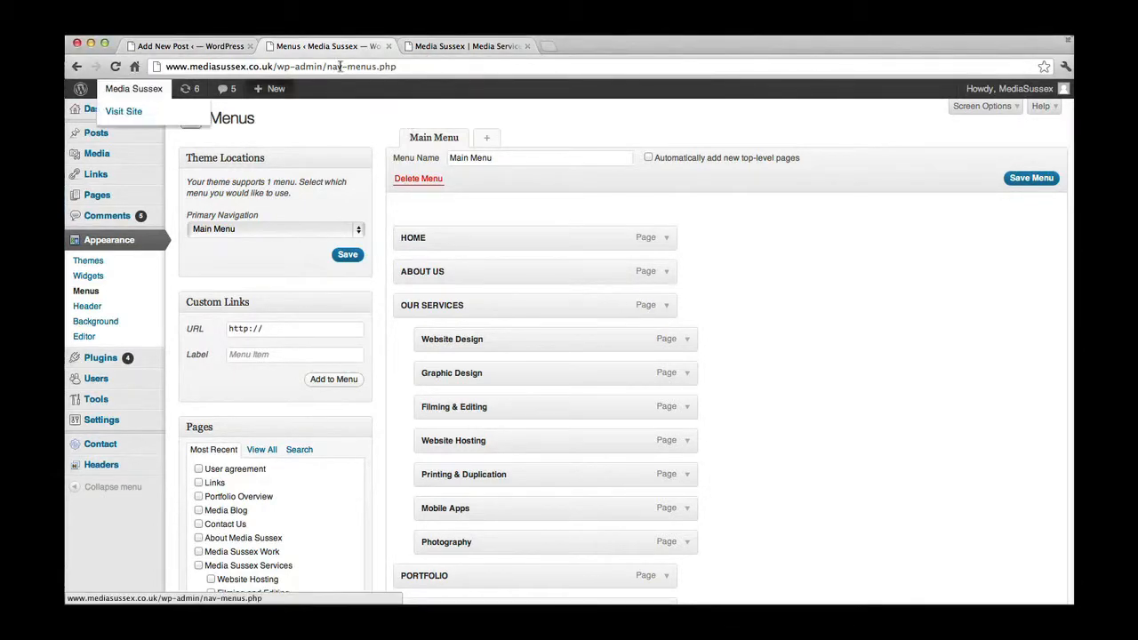
left_click(471, 49)
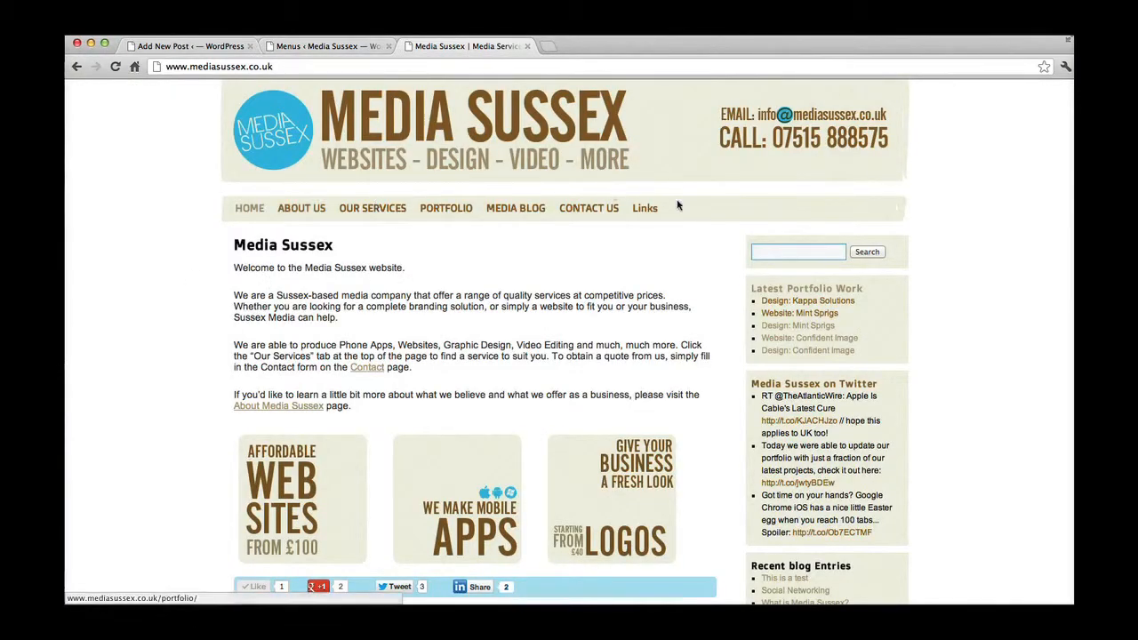
scroll(679, 305, "down", 1)
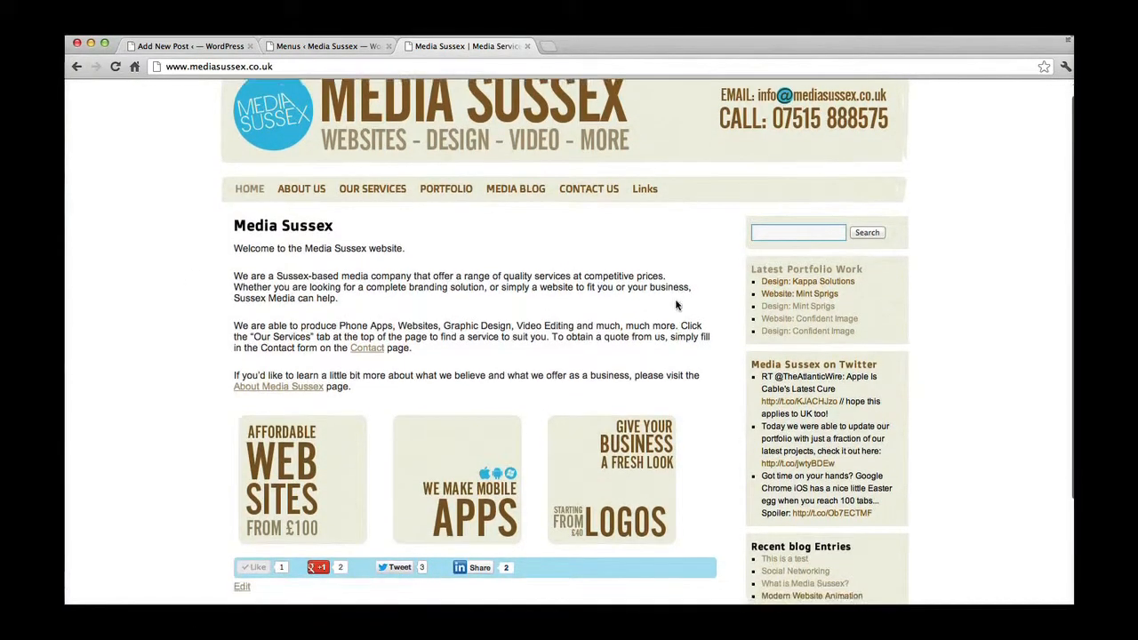
scroll(678, 305, "up", 1)
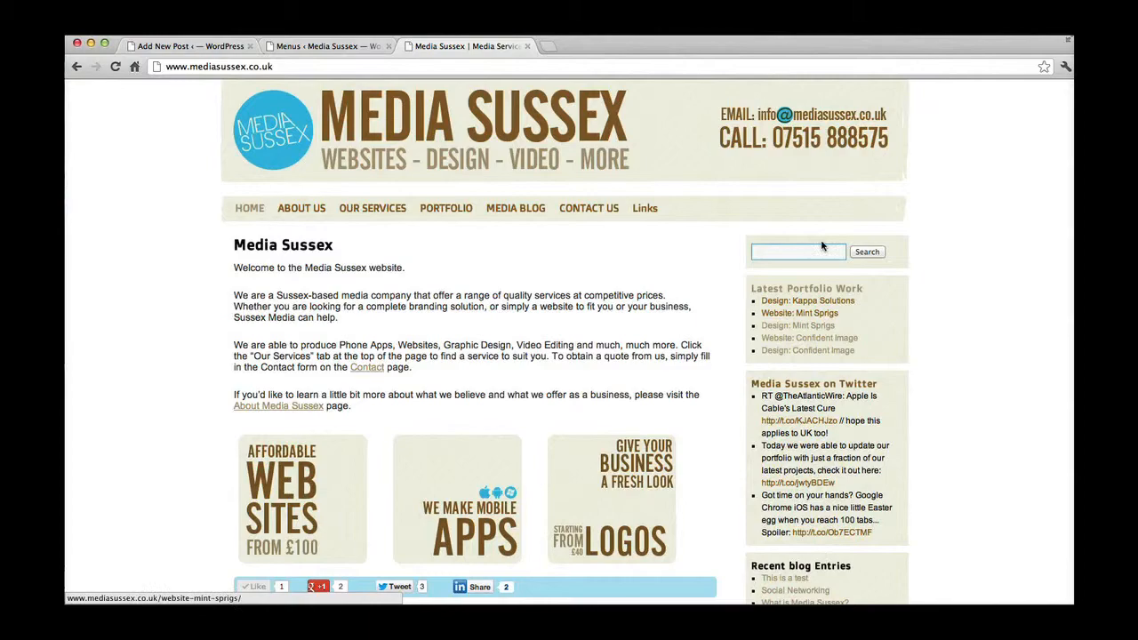
left_click(324, 46)
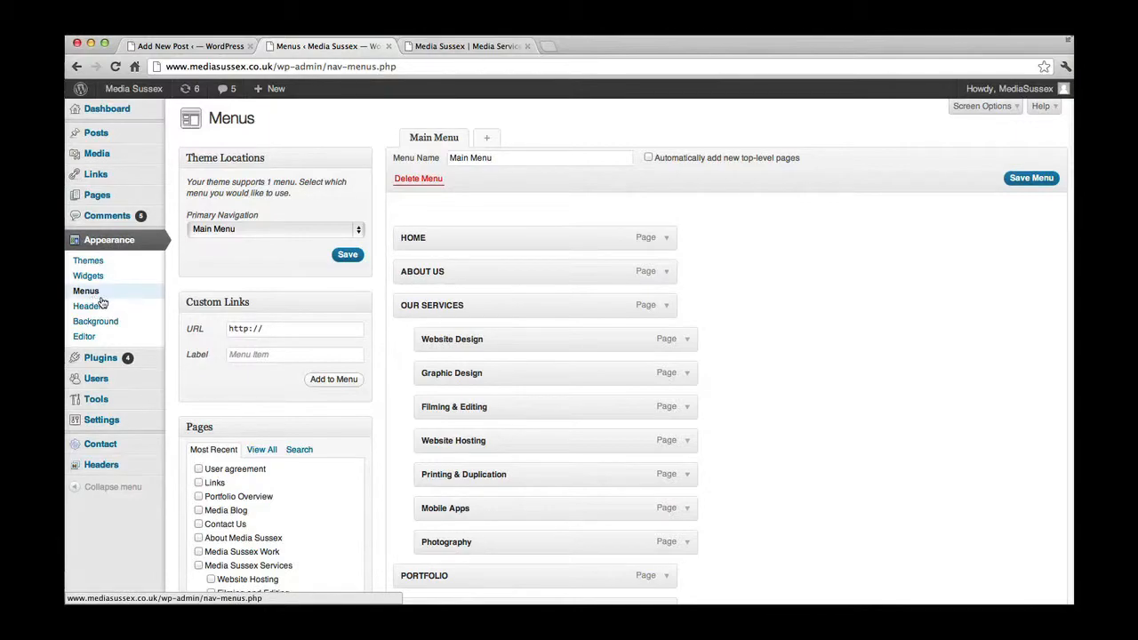
Reopen the menu editor from the dashboard and recheck the live site's navigation
left_click(107, 114)
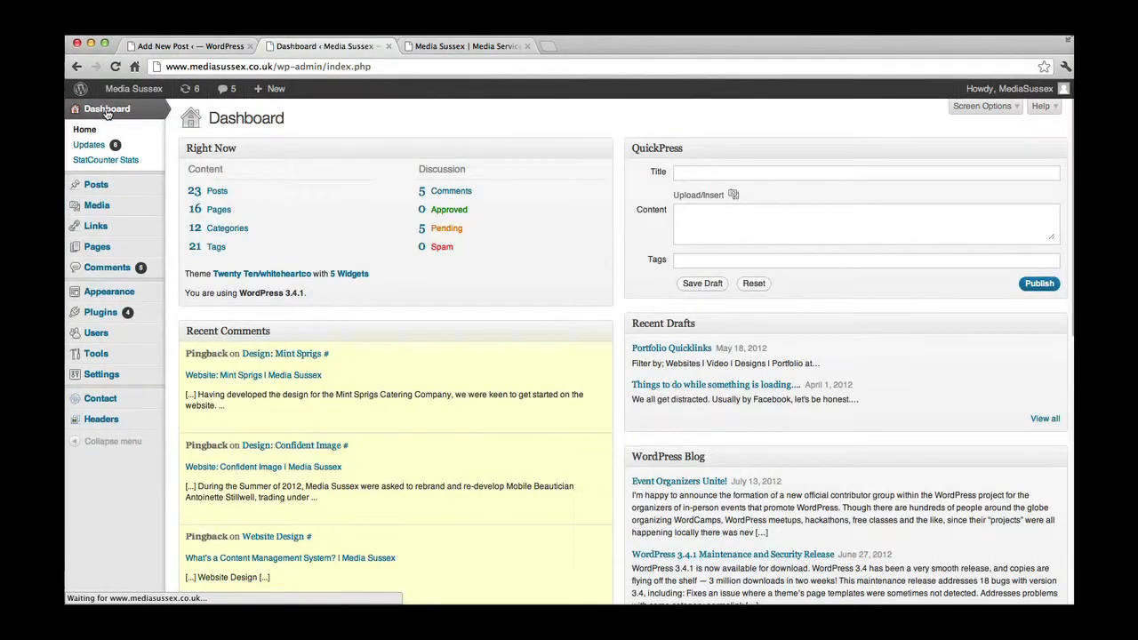
mouse_move(116, 300)
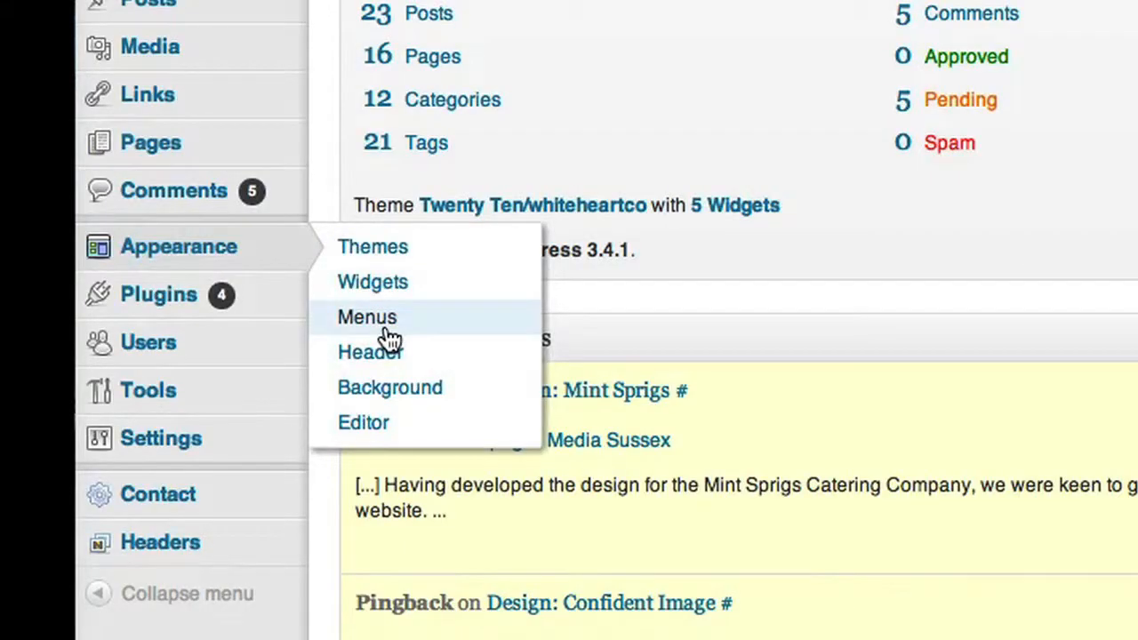
left_click(388, 327)
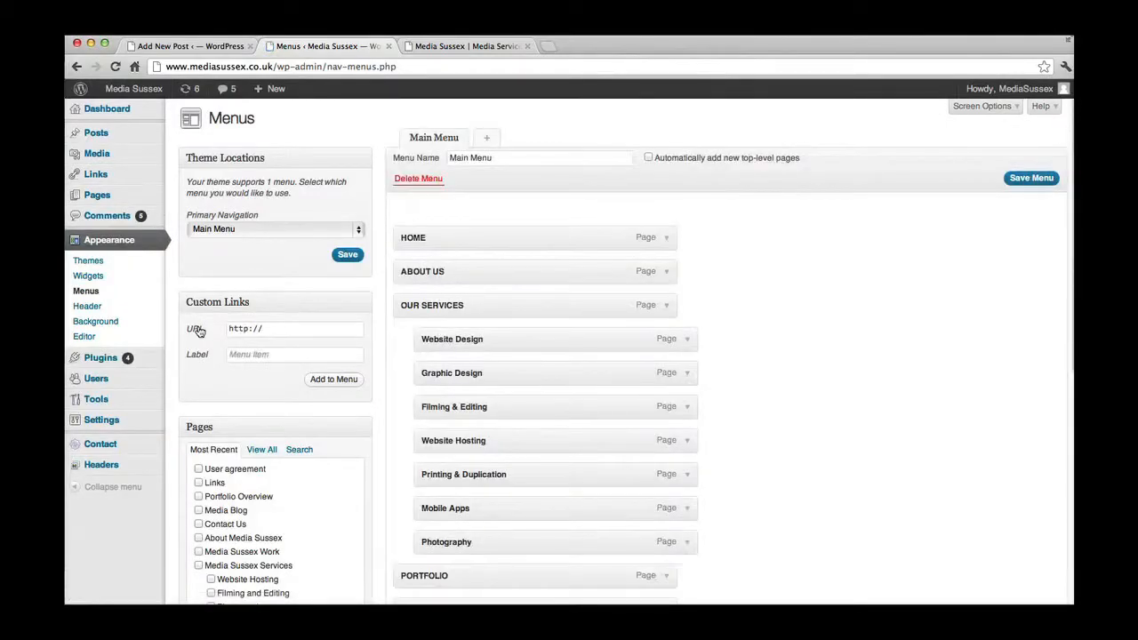
left_click(433, 49)
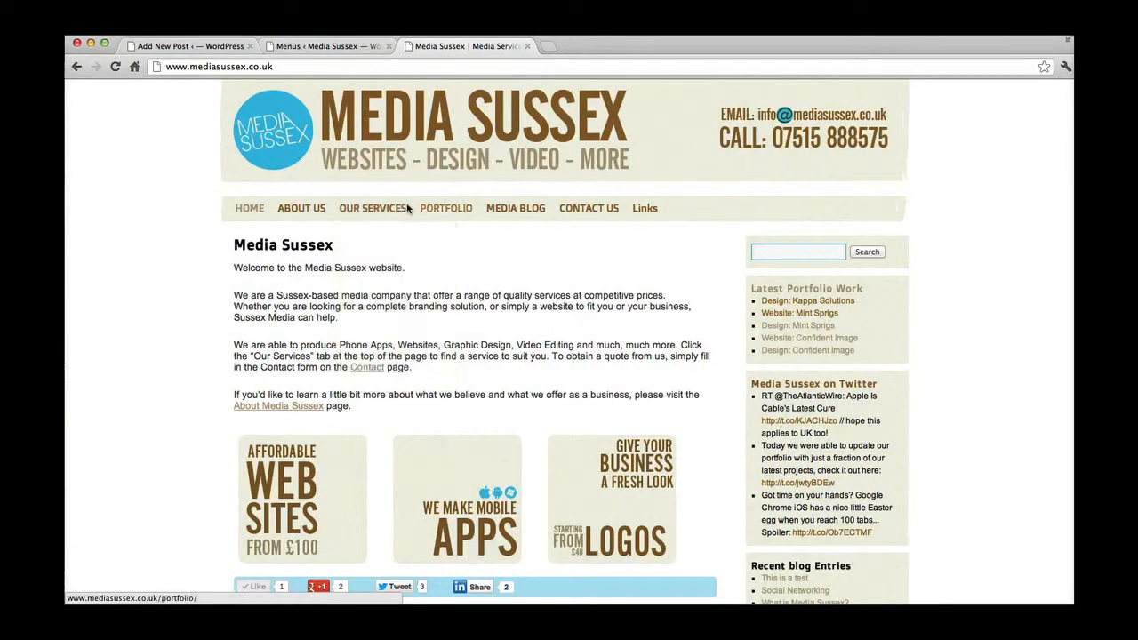
scroll(636, 207, "down", 2)
scroll(637, 208, "down", 2)
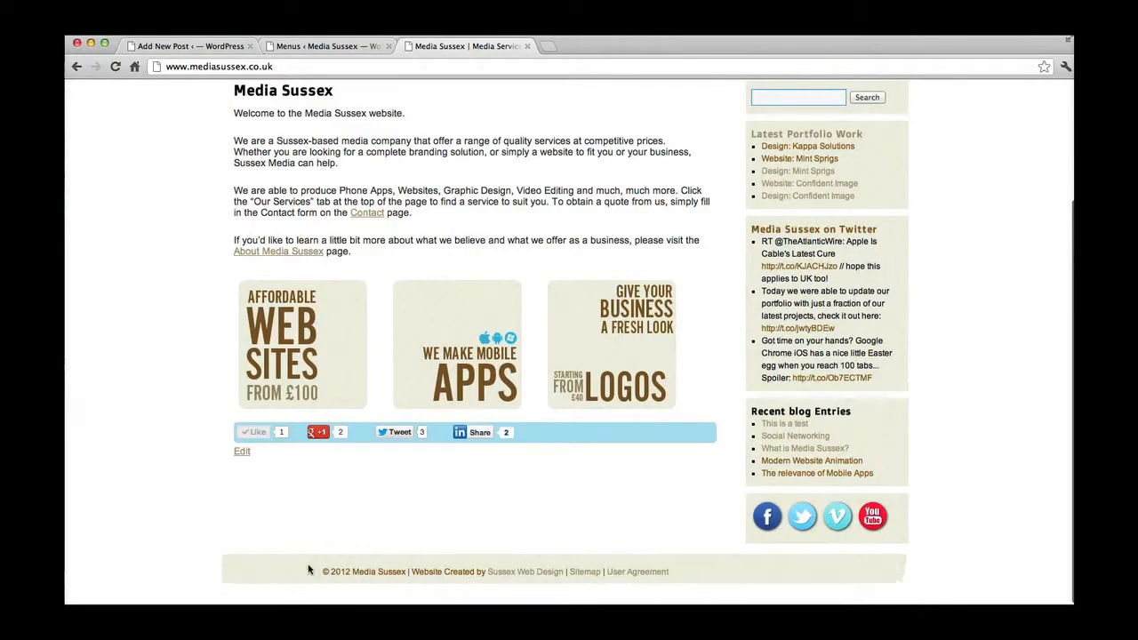
scroll(613, 357, "up", 4)
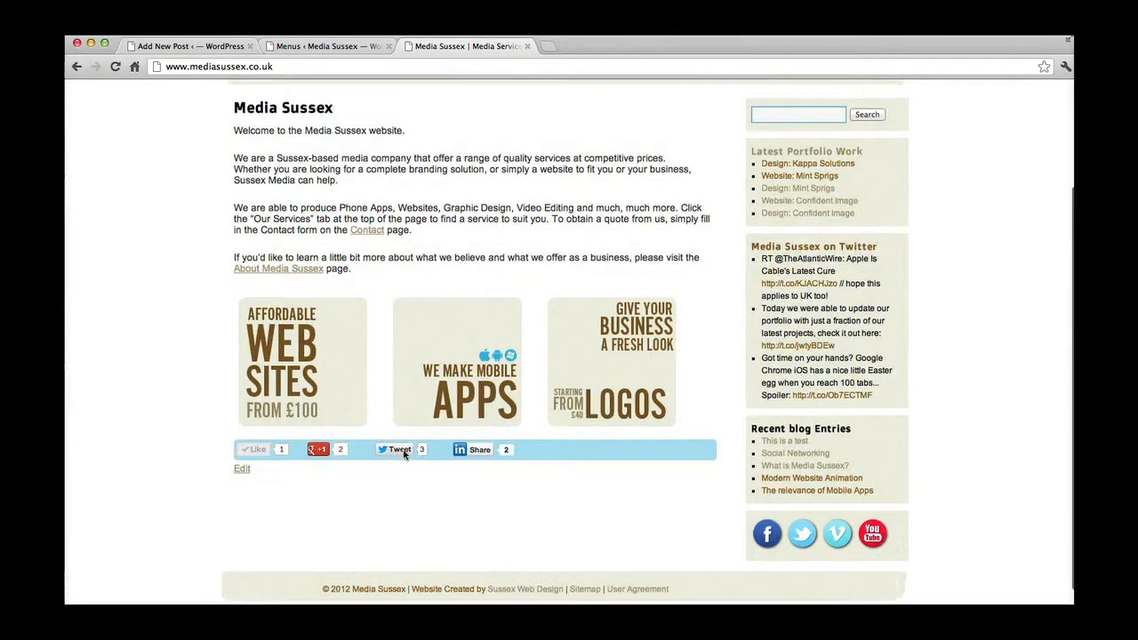
left_click(301, 48)
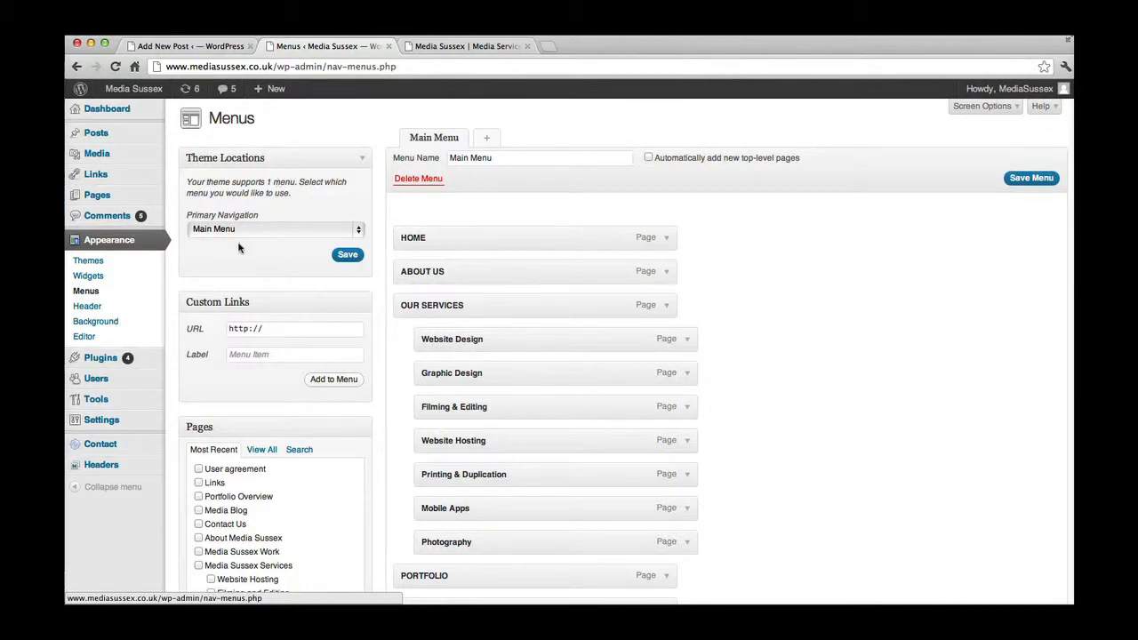
Briefly blank Primary Navigation, then reassign Main Menu to it and save
left_click(240, 230)
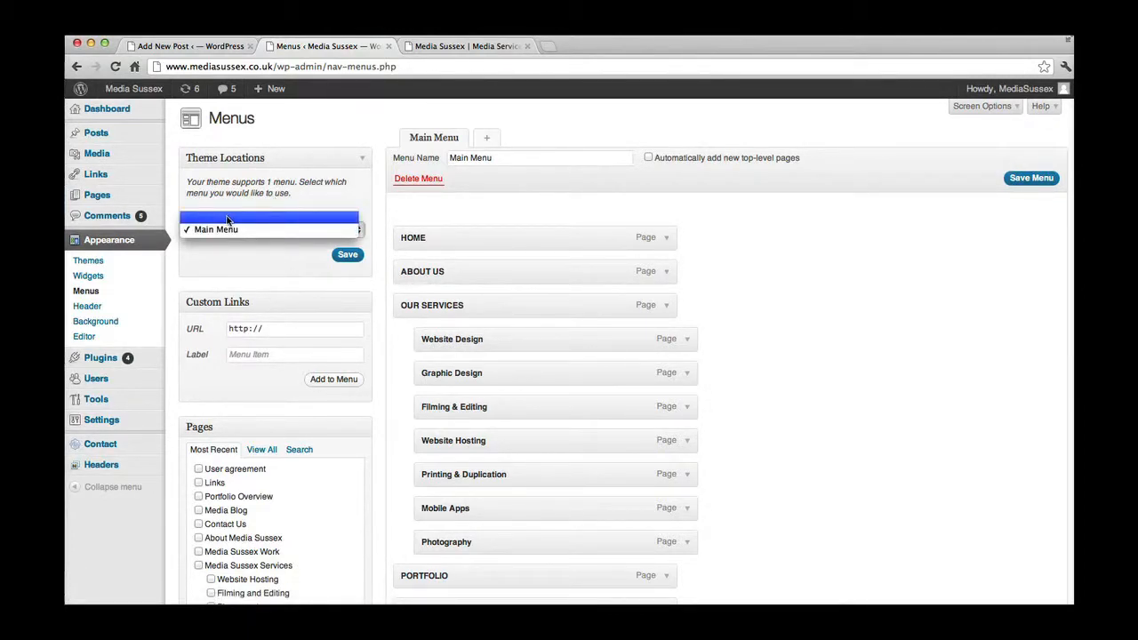
left_click(228, 218)
mouse_move(104, 146)
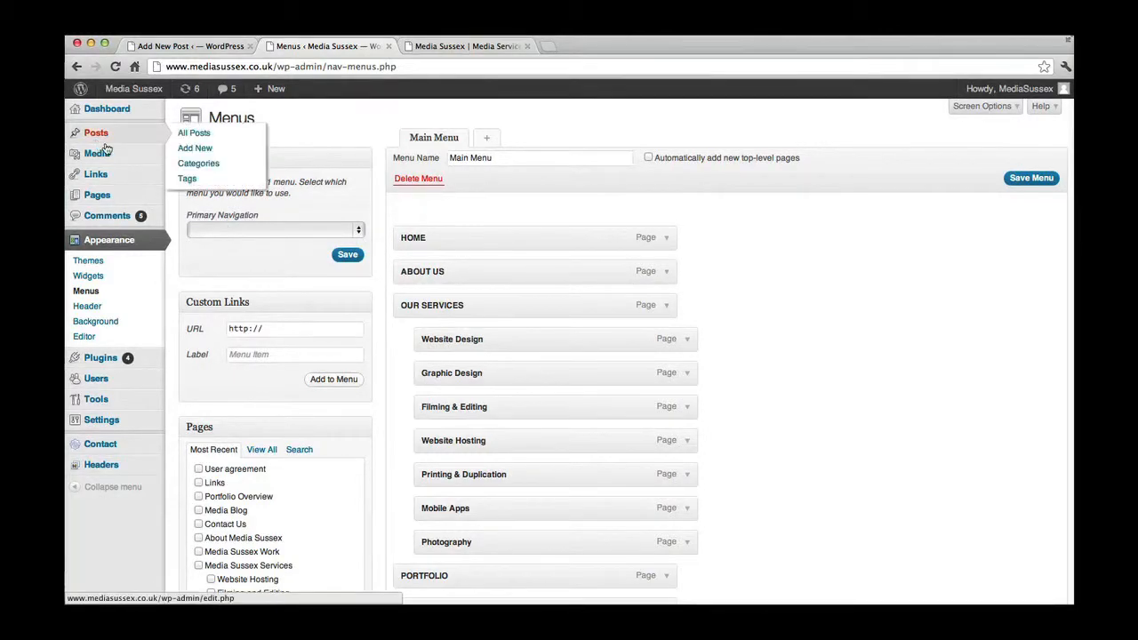
mouse_move(101, 196)
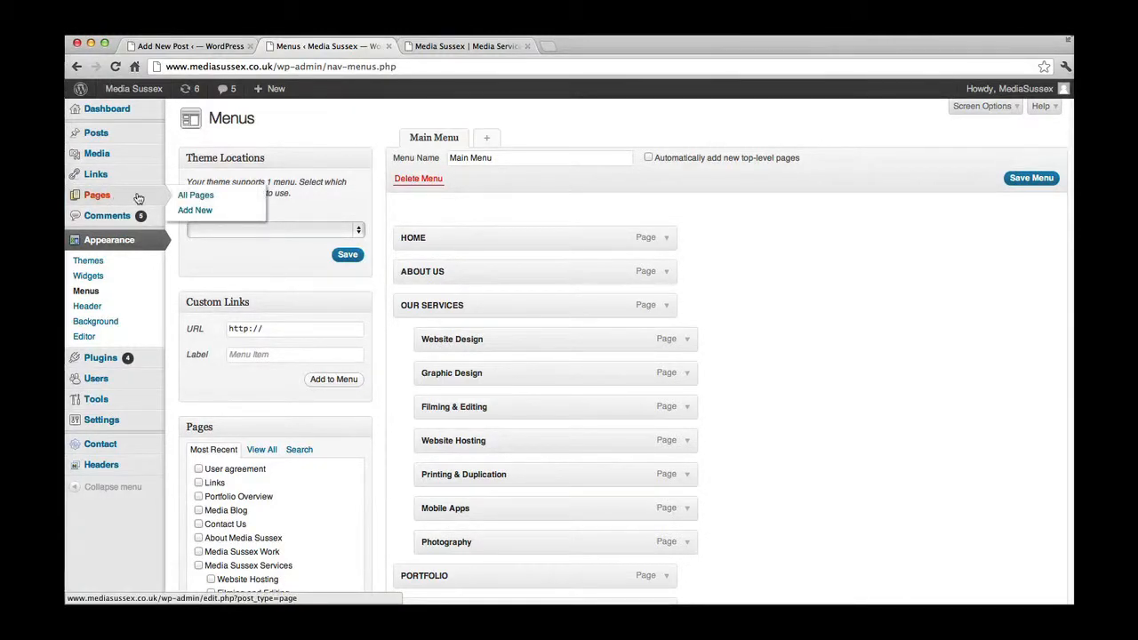
left_click(267, 232)
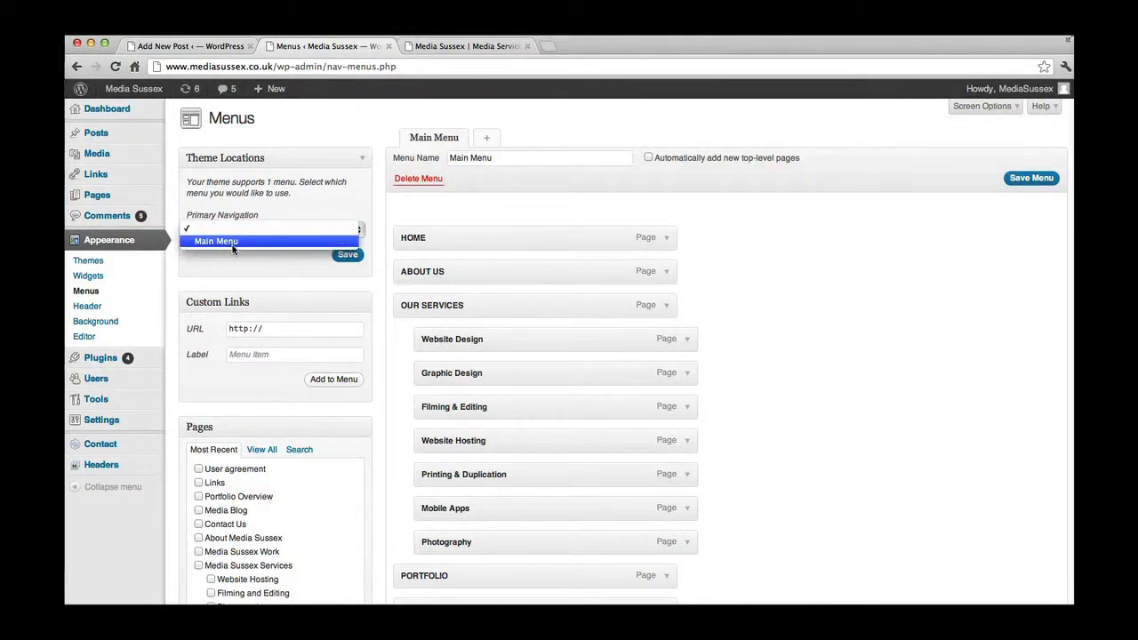
left_click(226, 242)
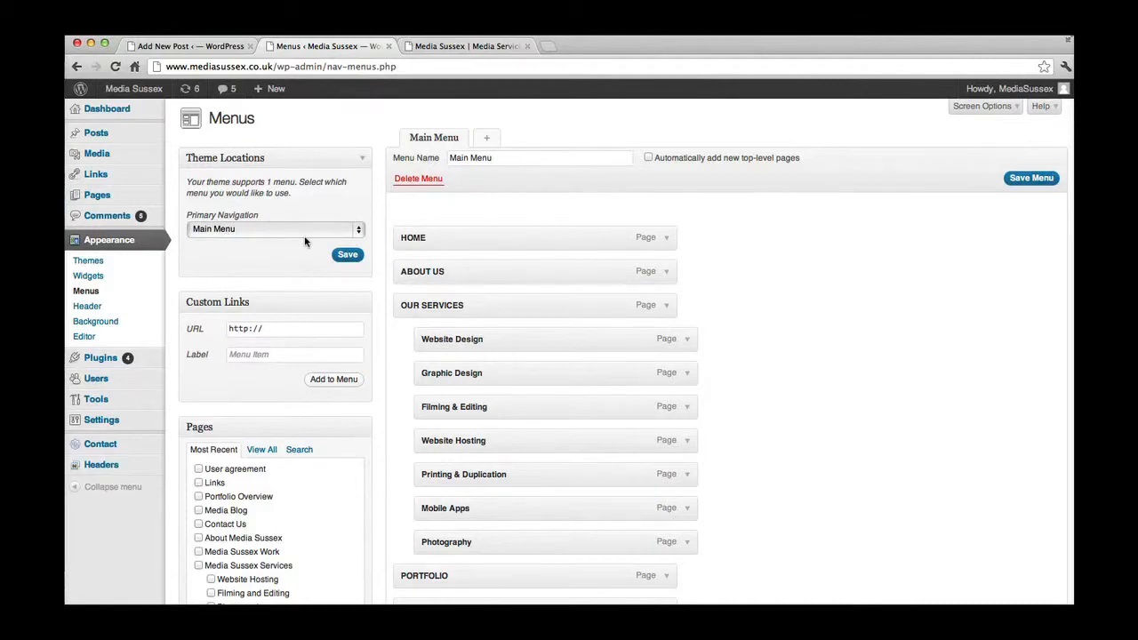
left_click(345, 256)
scroll(435, 265, "down", 1)
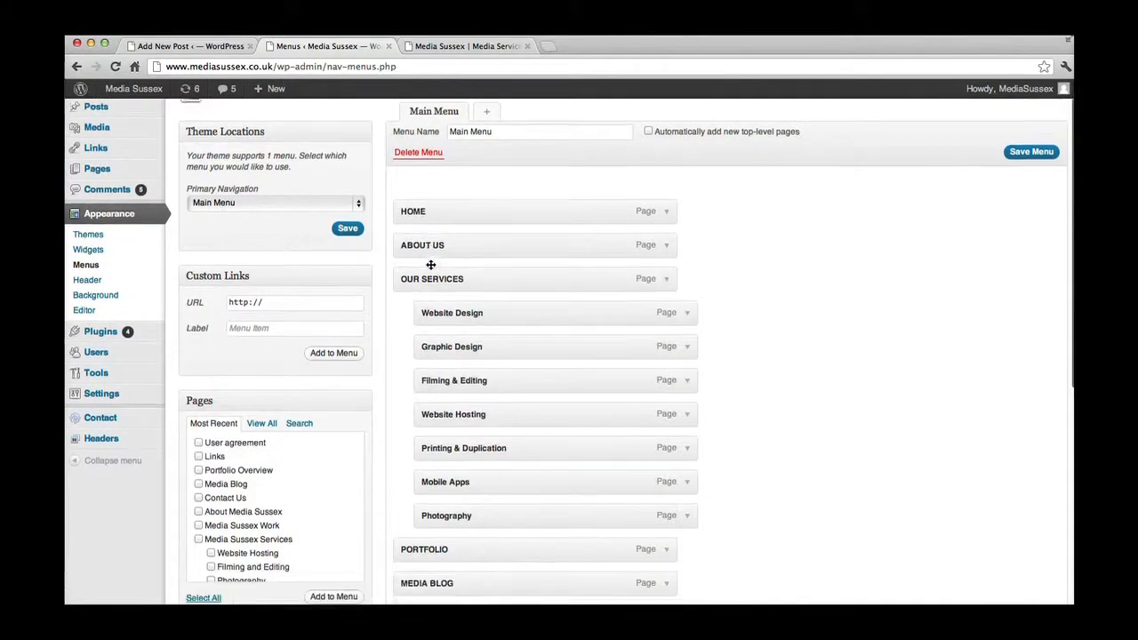
scroll(436, 265, "up", 2)
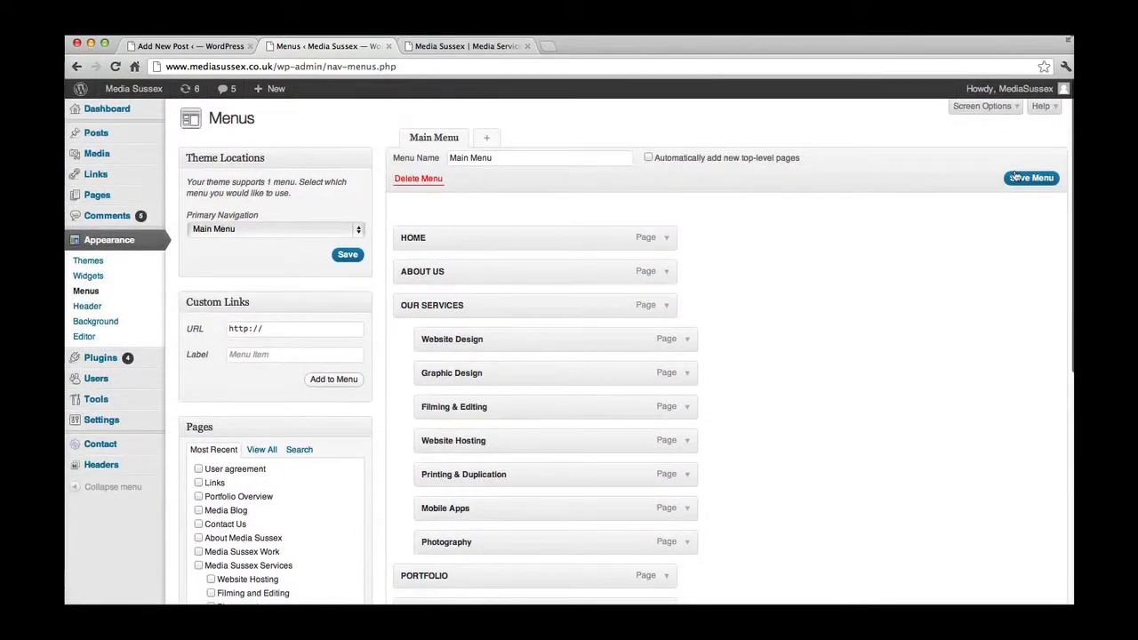
Create a new empty menu named 'Backup Menu' beside Main Menu
left_click(490, 141)
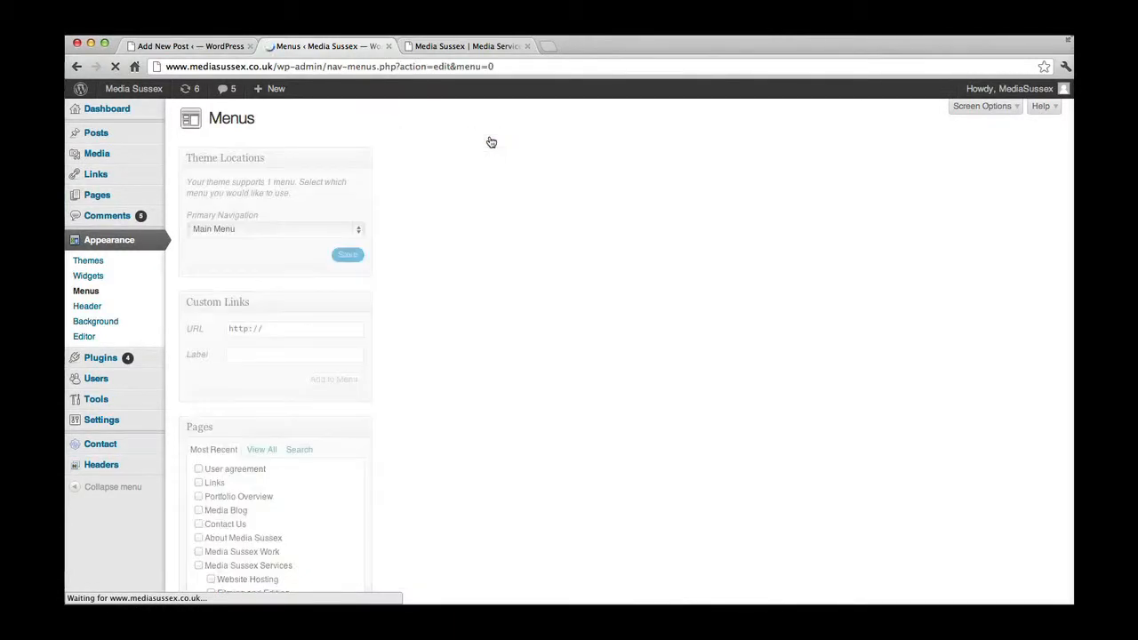
left_click(474, 158)
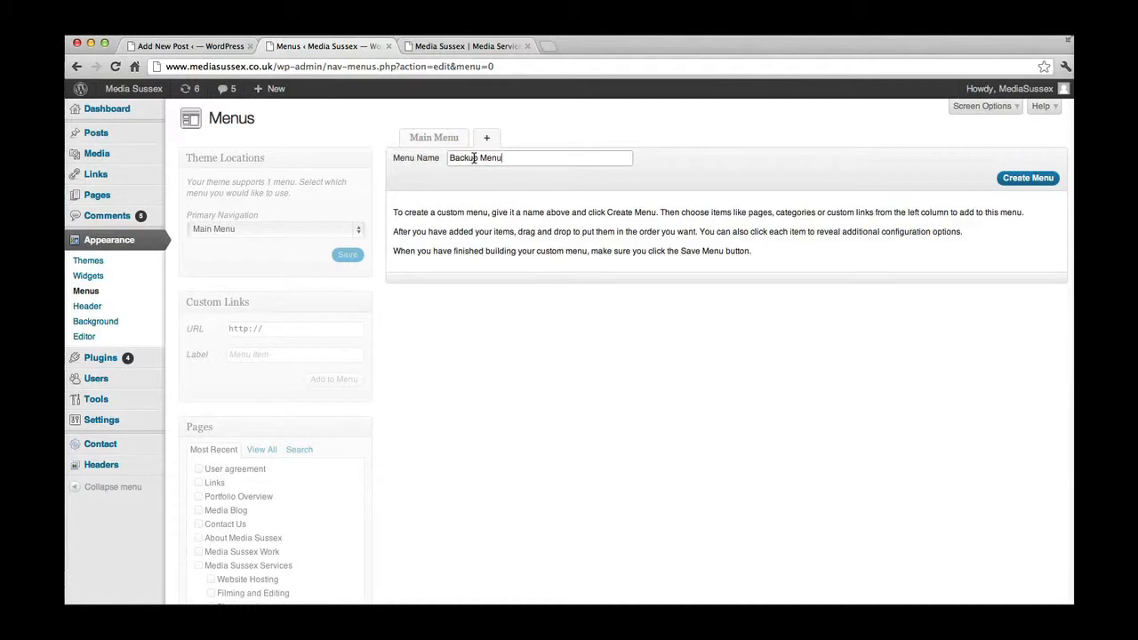
left_click(1028, 177)
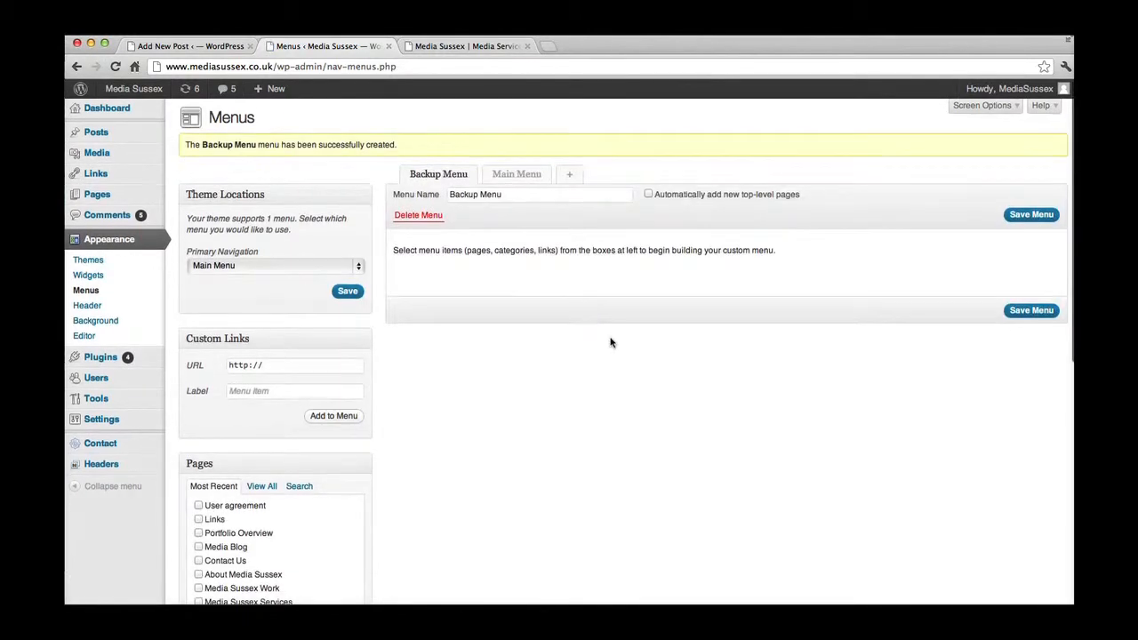
scroll(610, 341, "down", 1)
scroll(396, 336, "down", 2)
Add a 'Youtube' custom link with the YouTube channel URL to Backup Menu
scroll(394, 332, "up", 3)
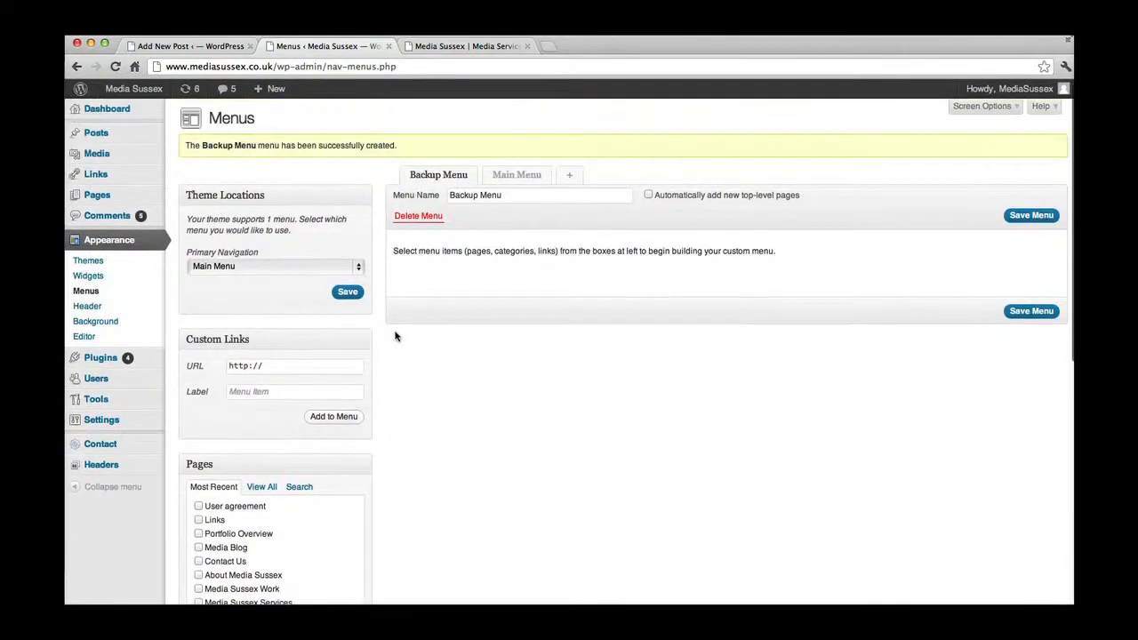
scroll(383, 338, "down", 3)
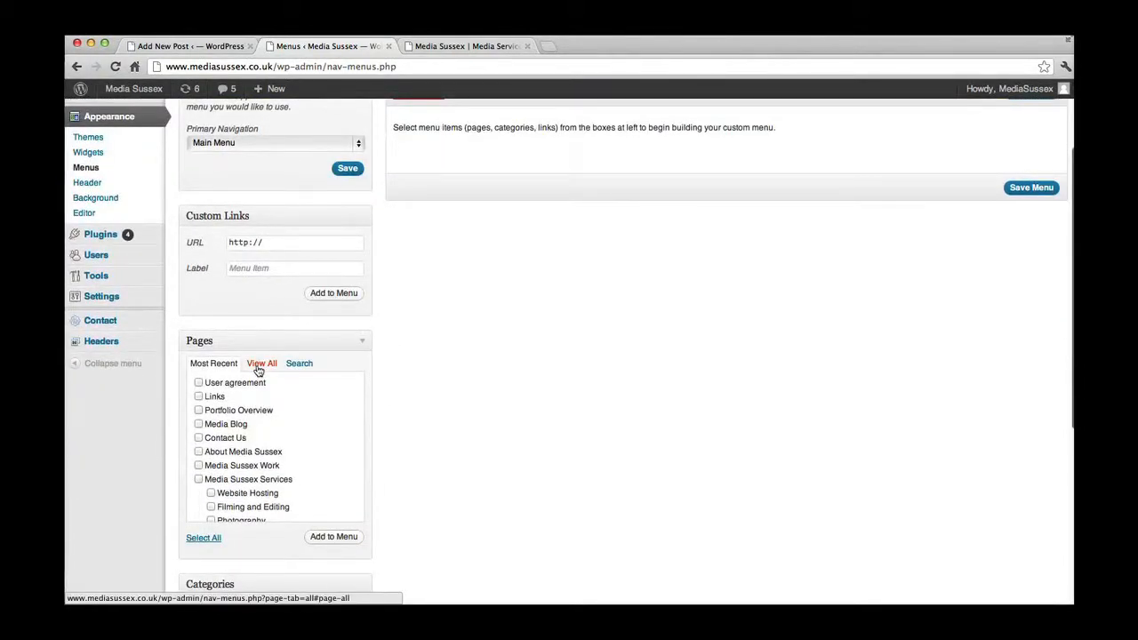
scroll(427, 403, "up", 3)
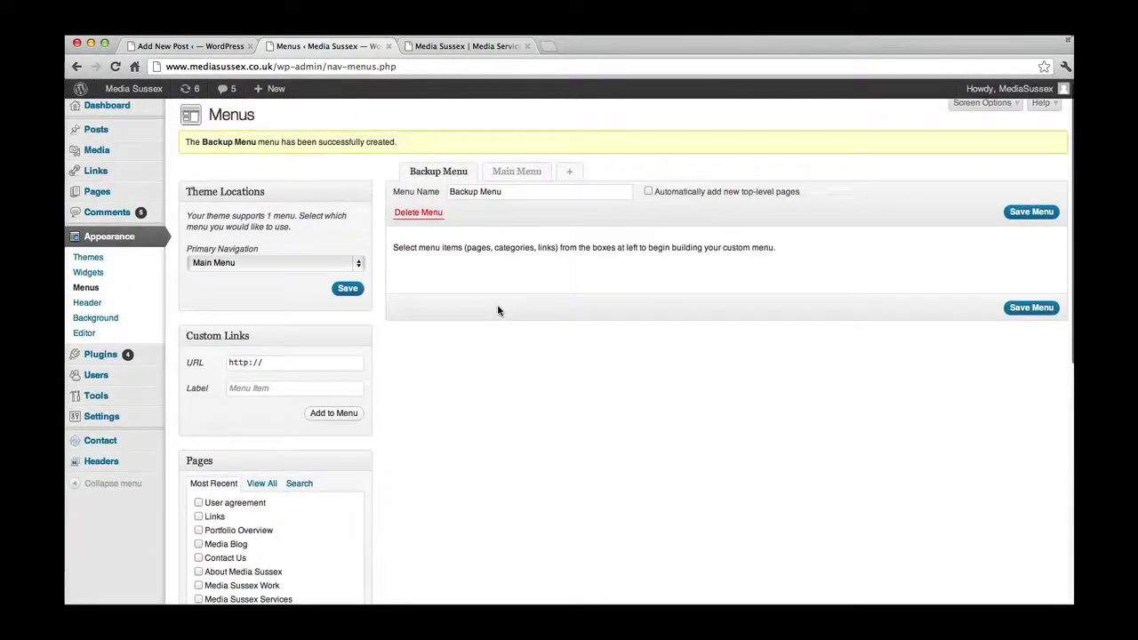
scroll(498, 309, "down", 4)
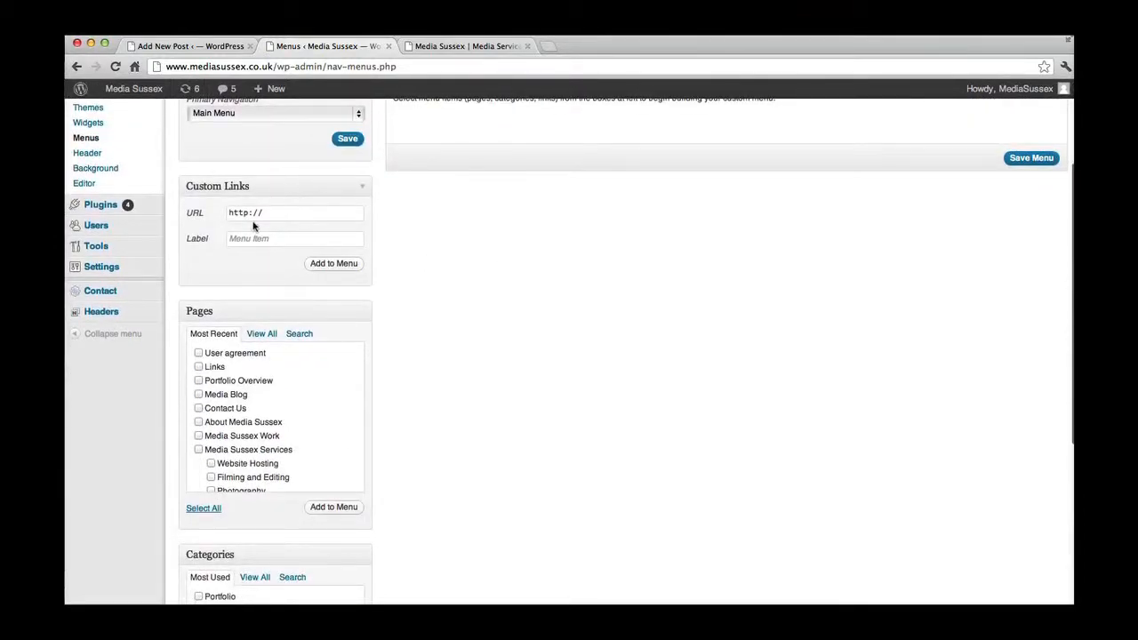
left_click(285, 213)
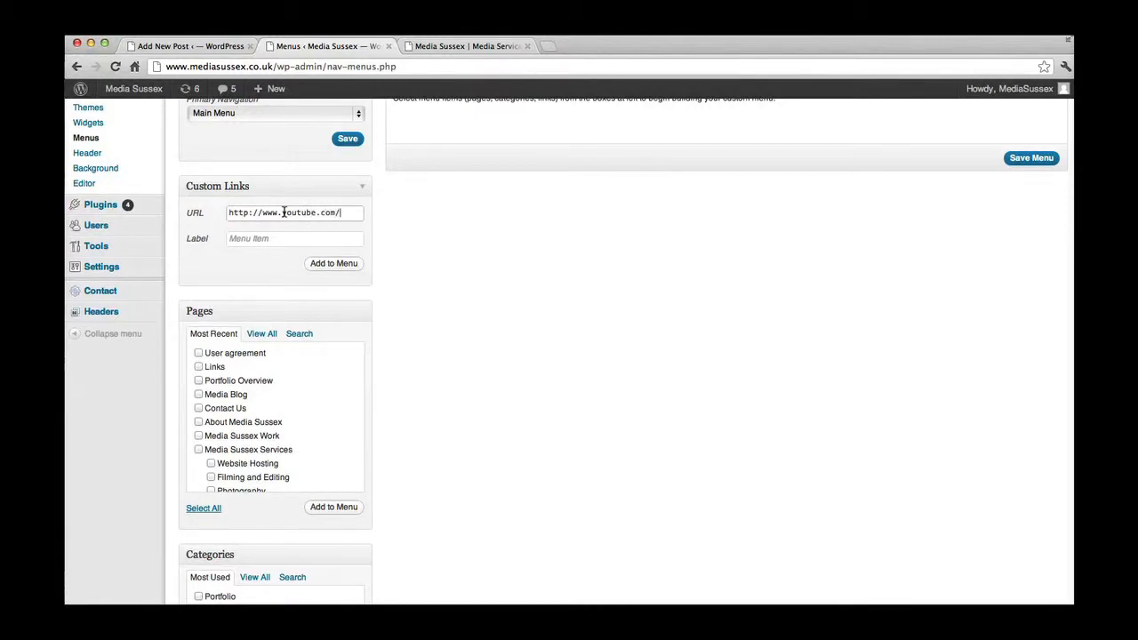
type("henheskett")
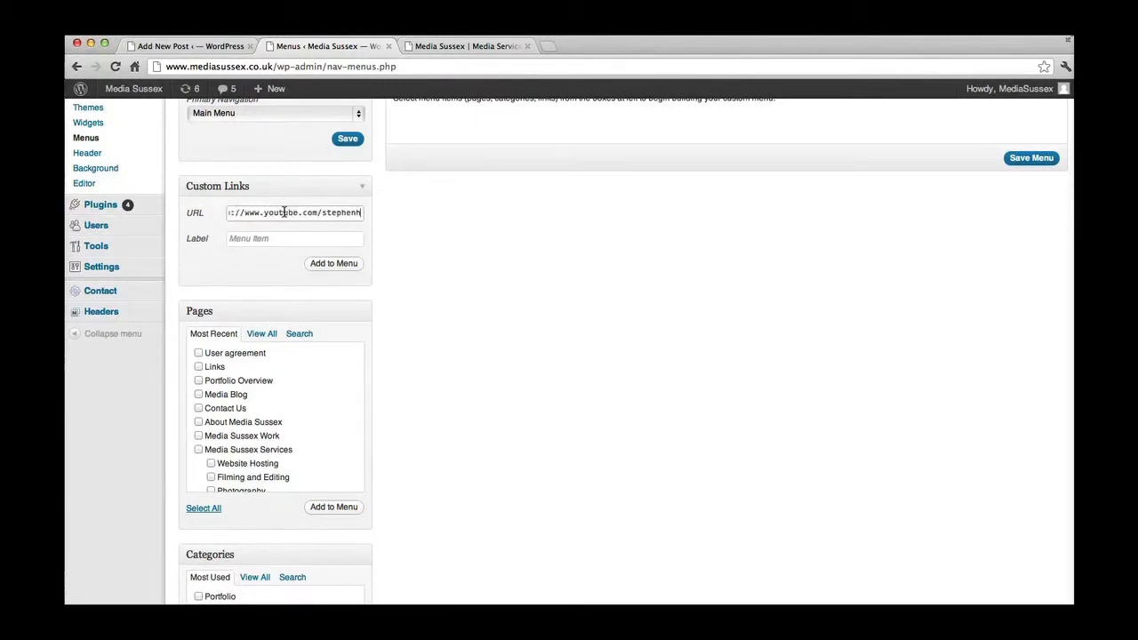
key("Tab")
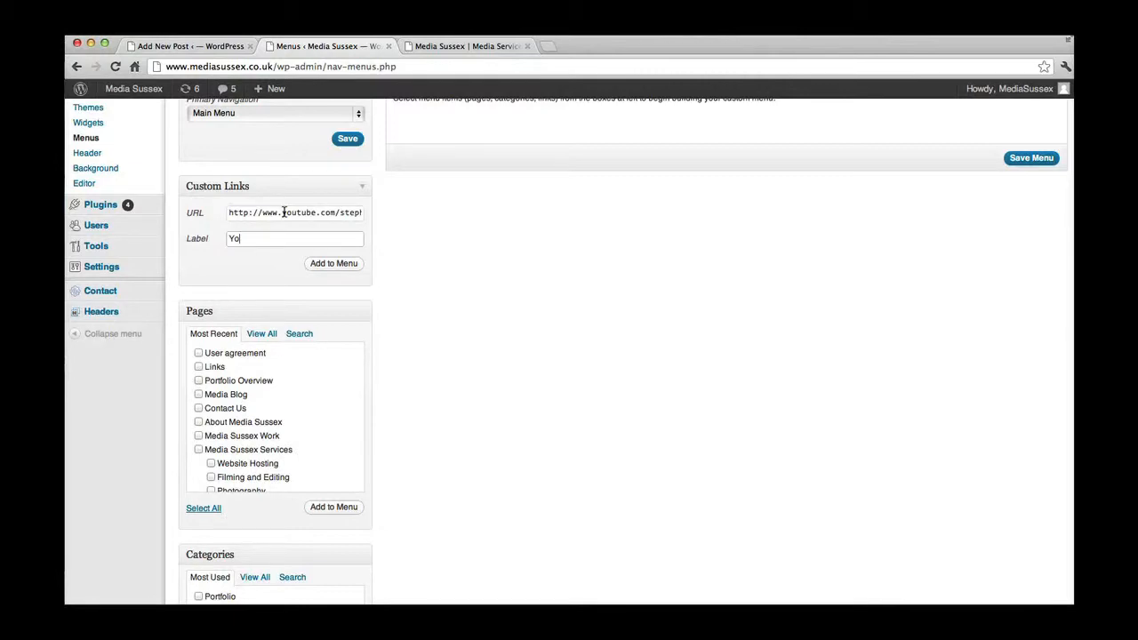
left_click(309, 263)
scroll(605, 311, "up", 3)
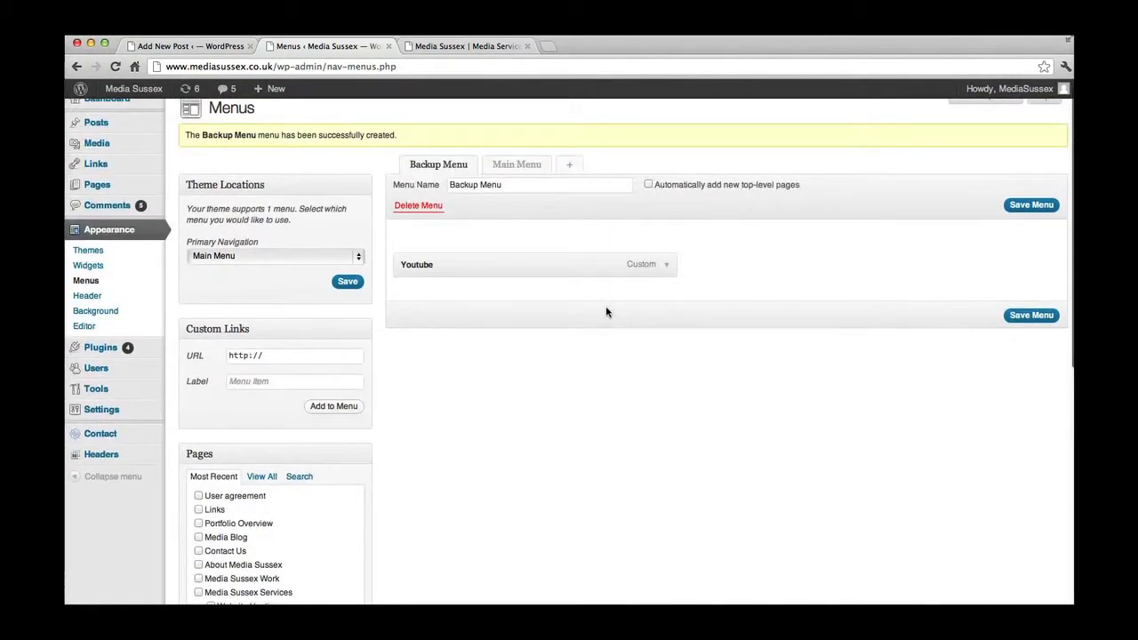
Add all site pages, Media Sussex and Links through Website Hosting, to Backup Menu
scroll(445, 395, "down", 4)
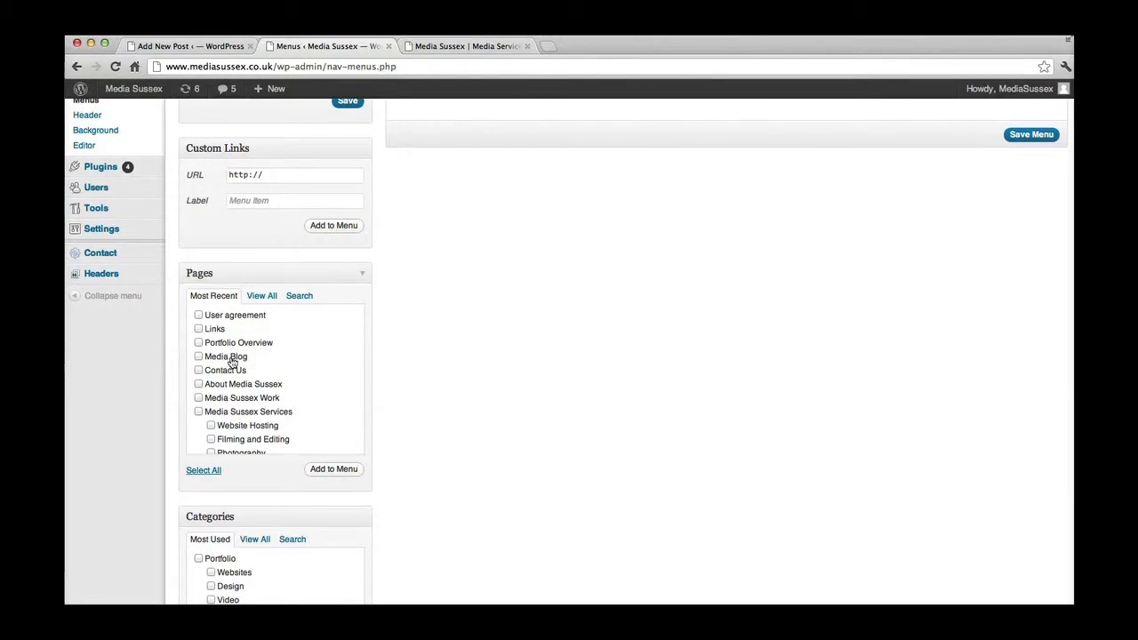
left_click(265, 297)
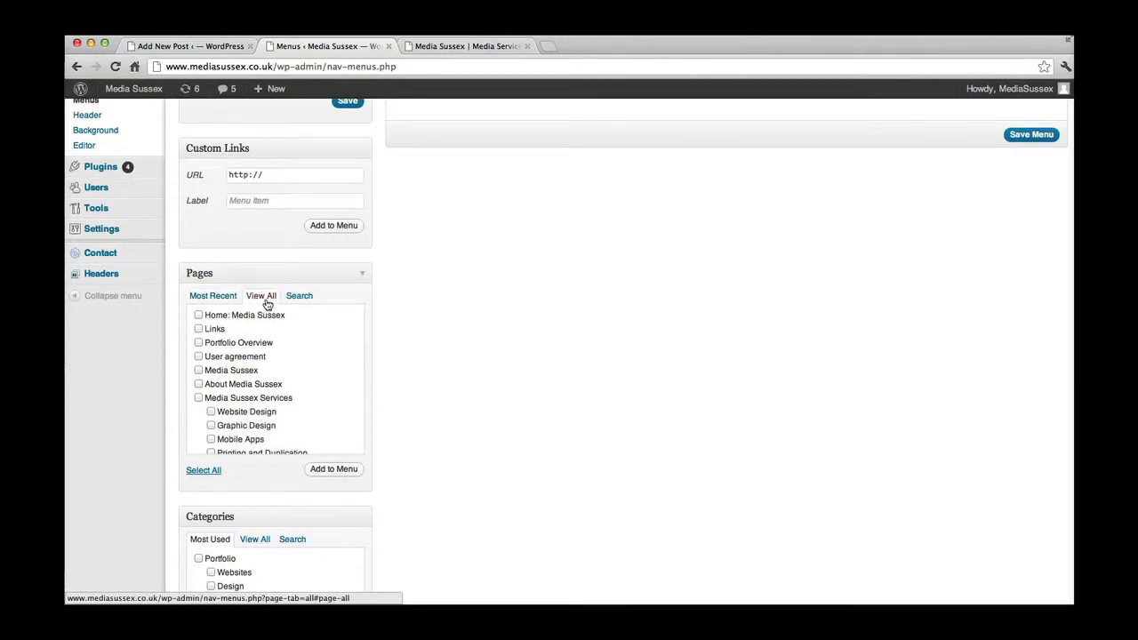
scroll(225, 335, "down", 5)
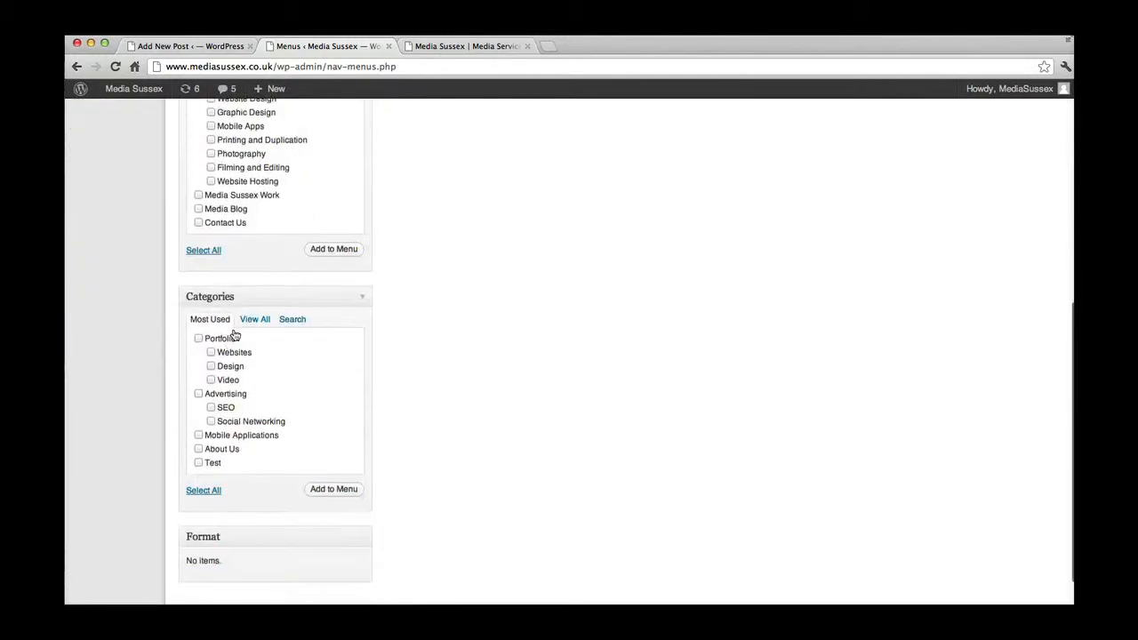
scroll(226, 338, "up", 3)
left_click(203, 380)
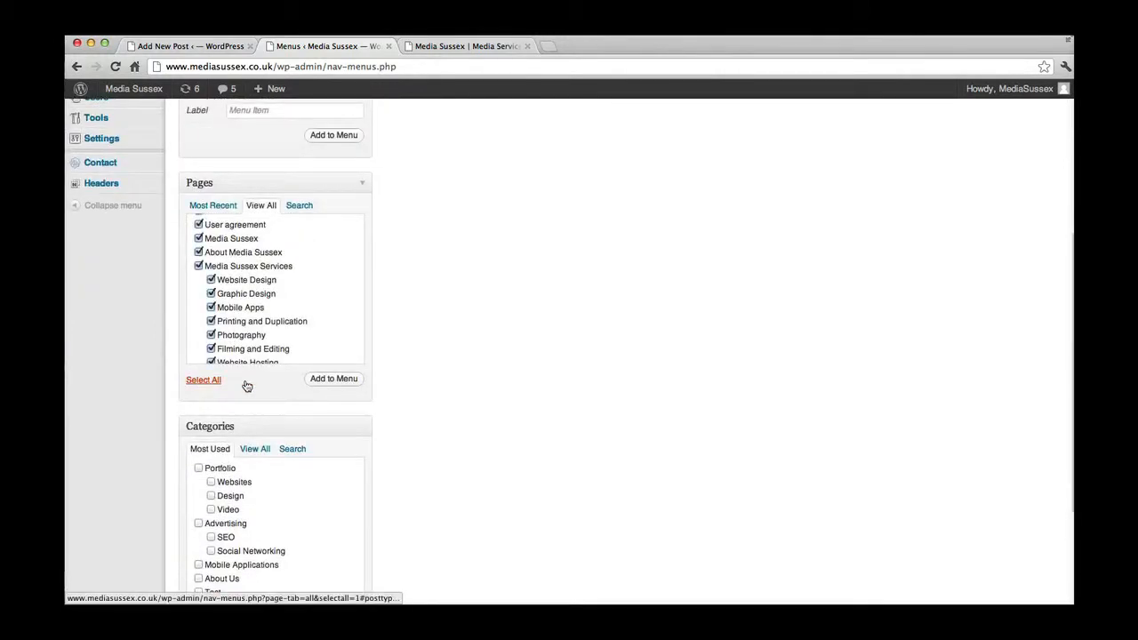
left_click(337, 379)
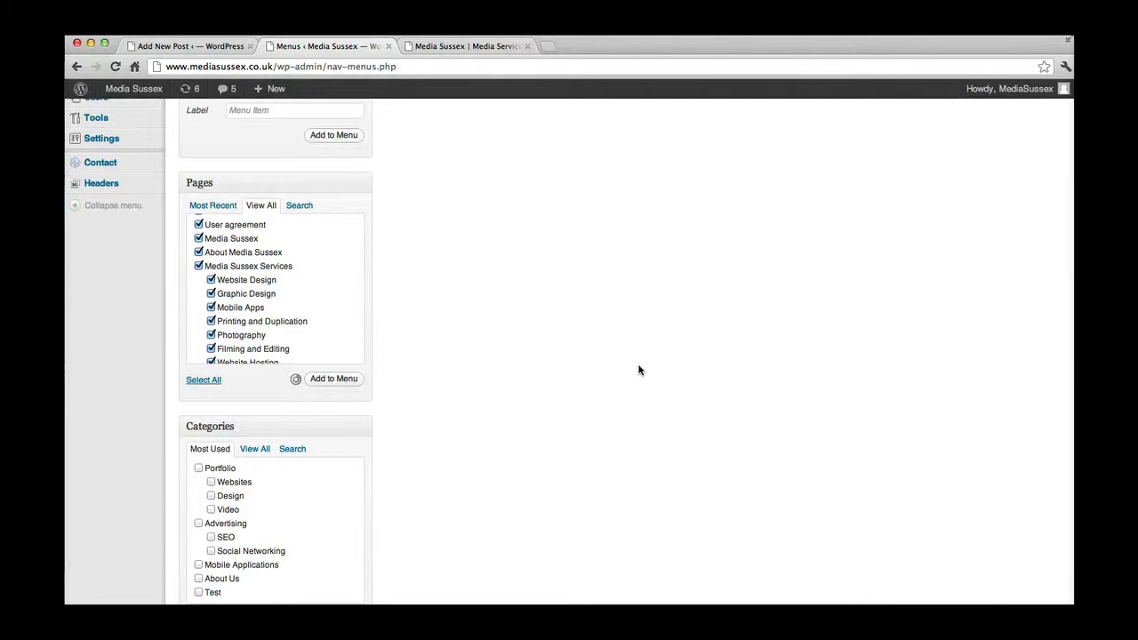
scroll(638, 370, "up", 3)
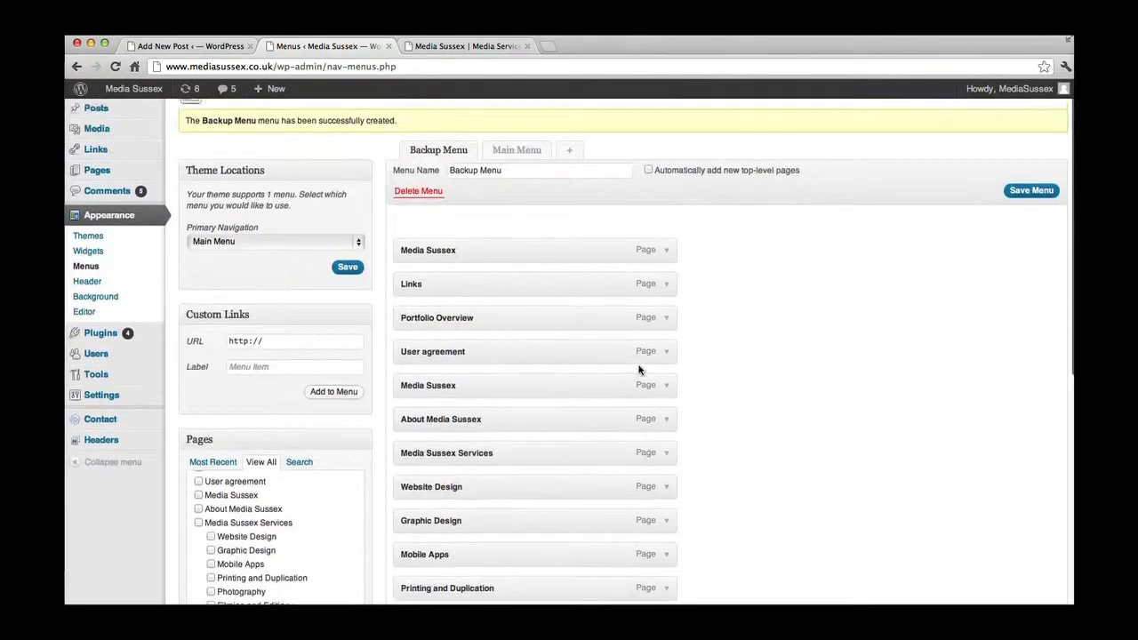
scroll(639, 369, "down", 4)
scroll(639, 370, "up", 4)
scroll(638, 370, "down", 2)
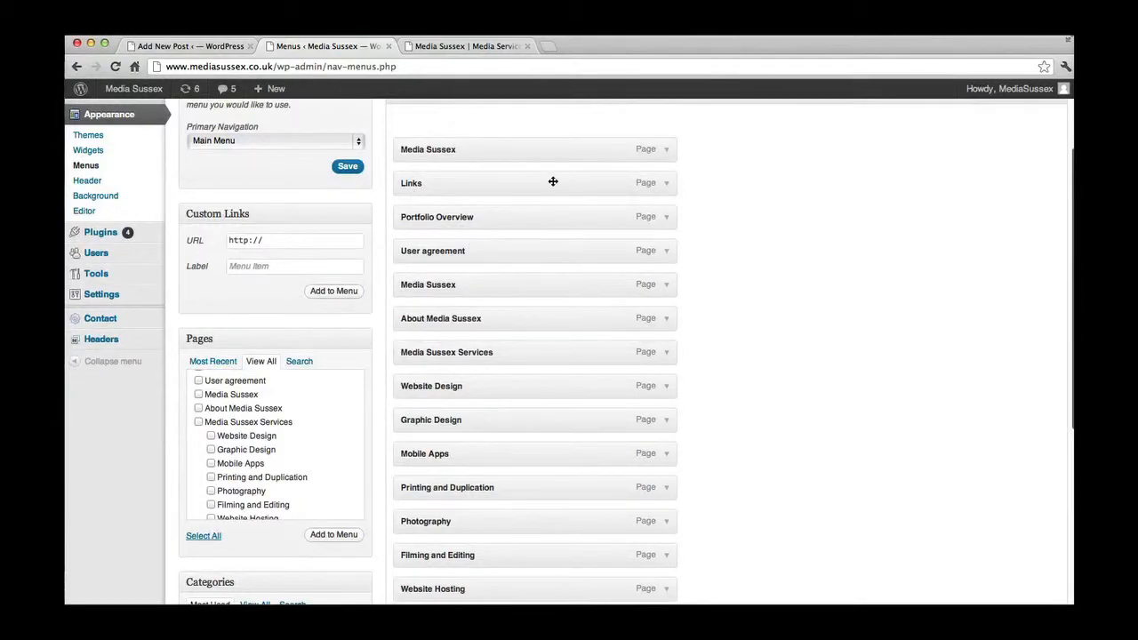
Indent Links under Media Sussex and stair-step Media Sussex through Website Design under User agreement
left_click_drag(416, 185, 463, 185)
left_click_drag(443, 285, 534, 321)
left_click_drag(459, 355, 571, 382)
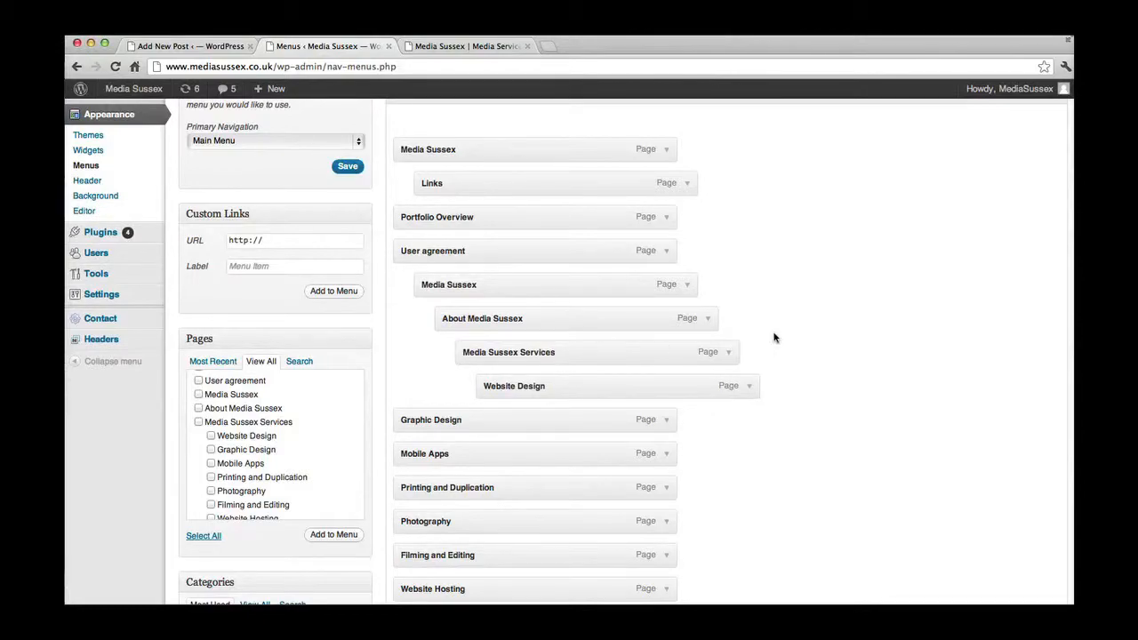
scroll(775, 334, "up", 3)
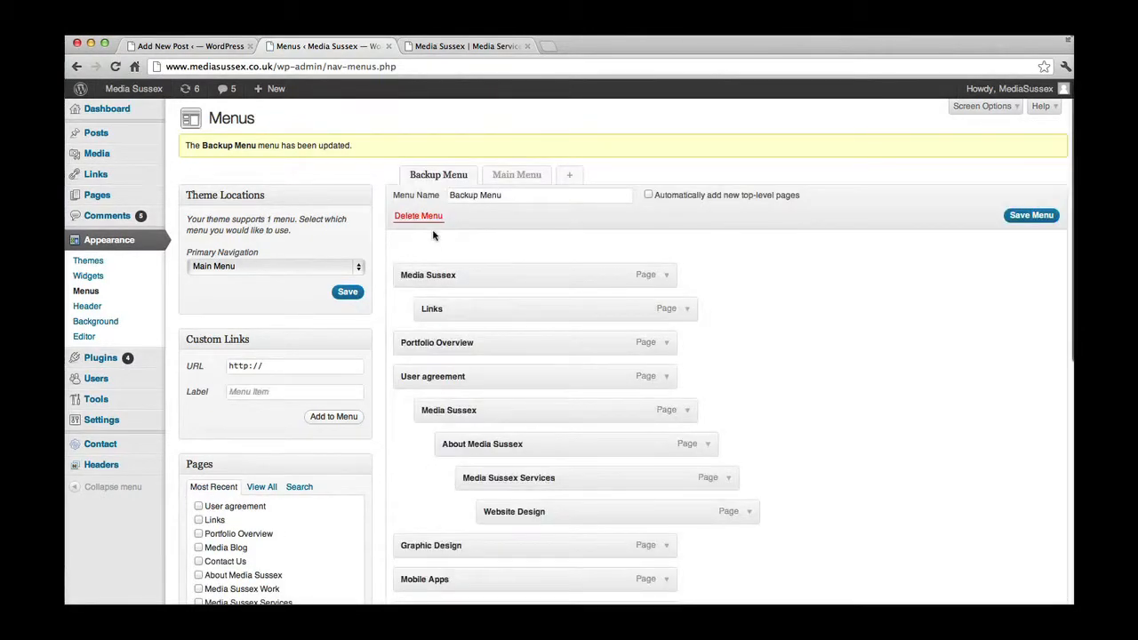
left_click(478, 45)
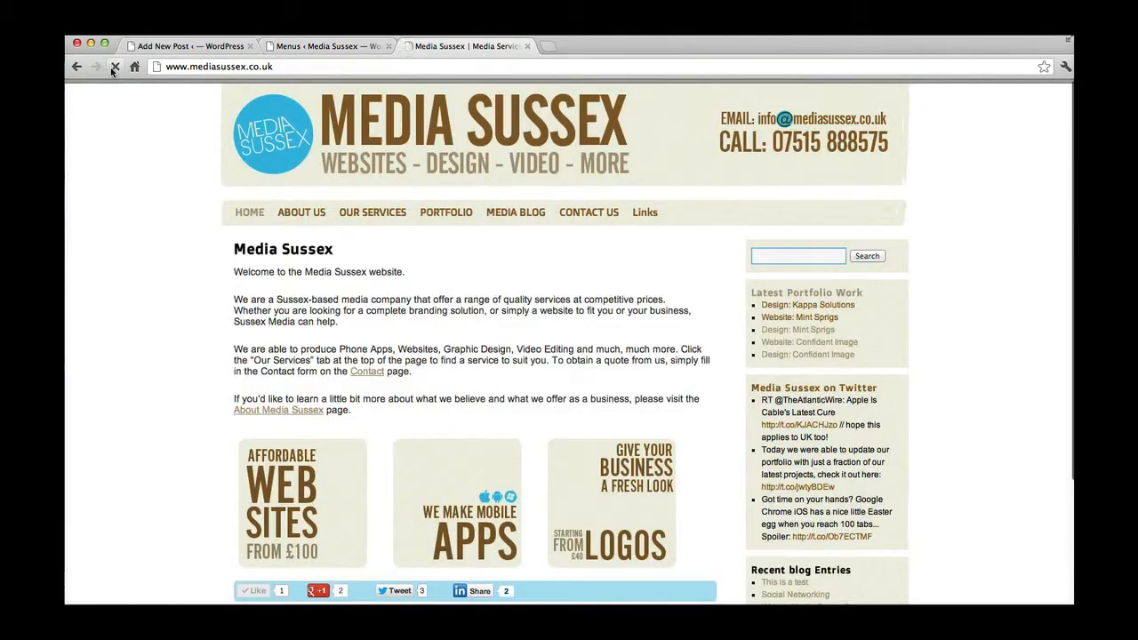
left_click(115, 66)
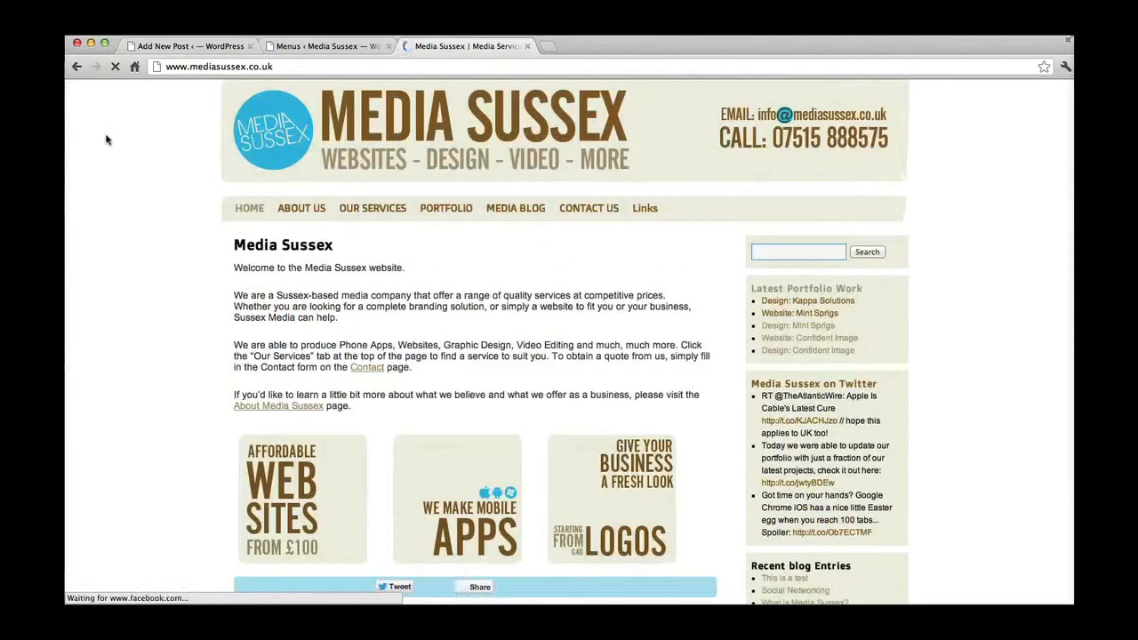
left_click(301, 49)
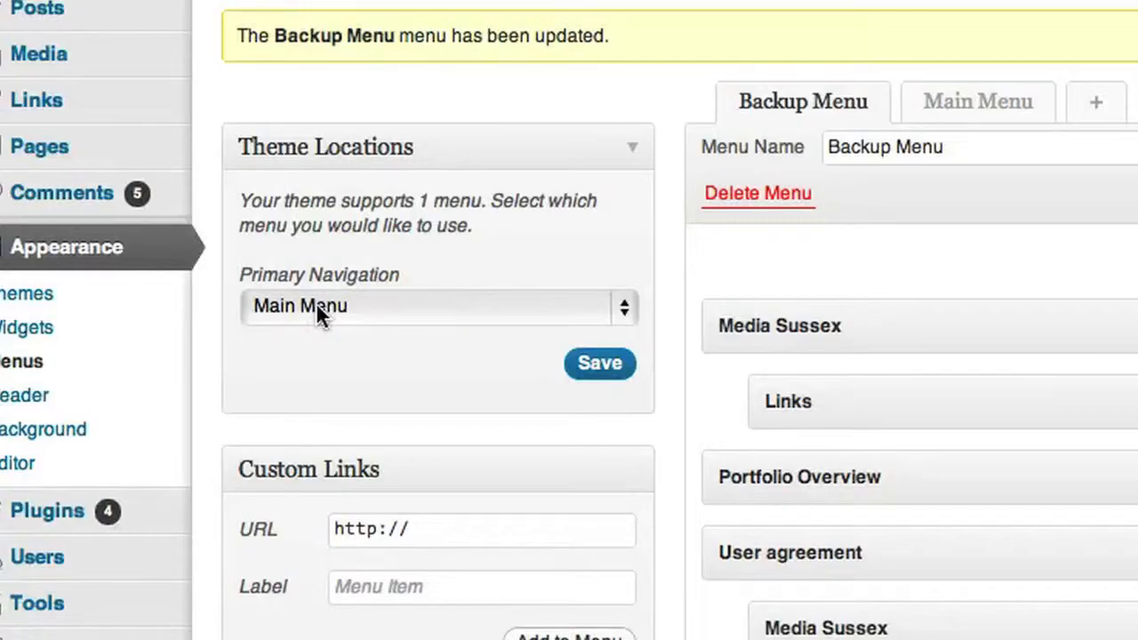
Assign Backup Menu to Primary Navigation, save, and reload the live homepage
left_click(388, 303)
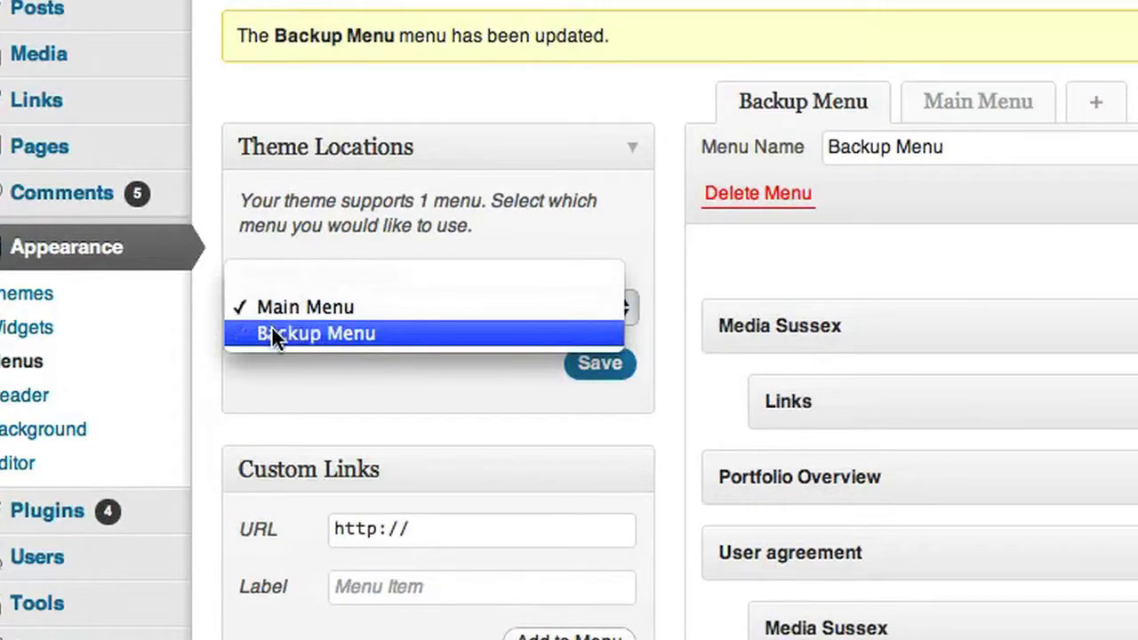
left_click(272, 331)
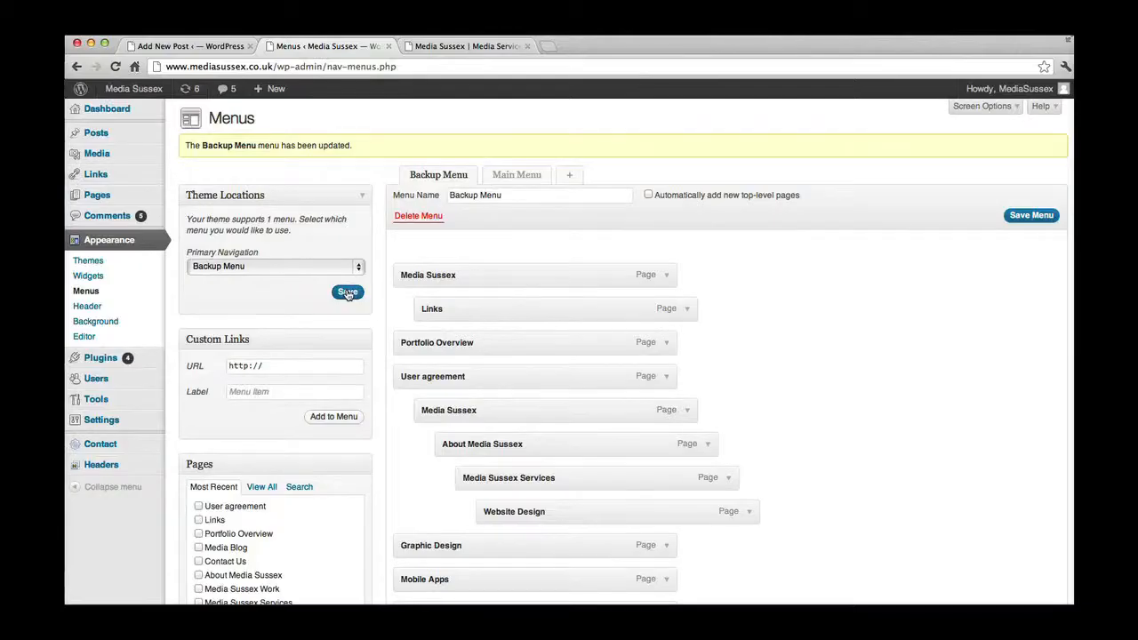
left_click(348, 293)
left_click(472, 47)
right_click(147, 173)
left_click(153, 202)
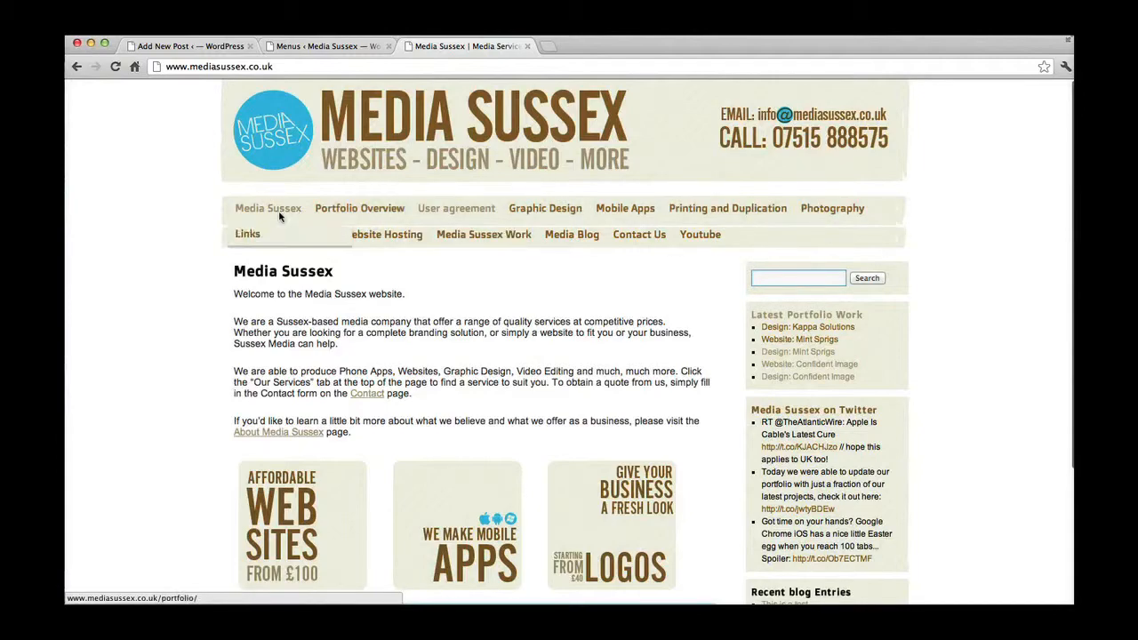
Inspect the User agreement dropdowns on the live site down to Website Design
left_click(316, 46)
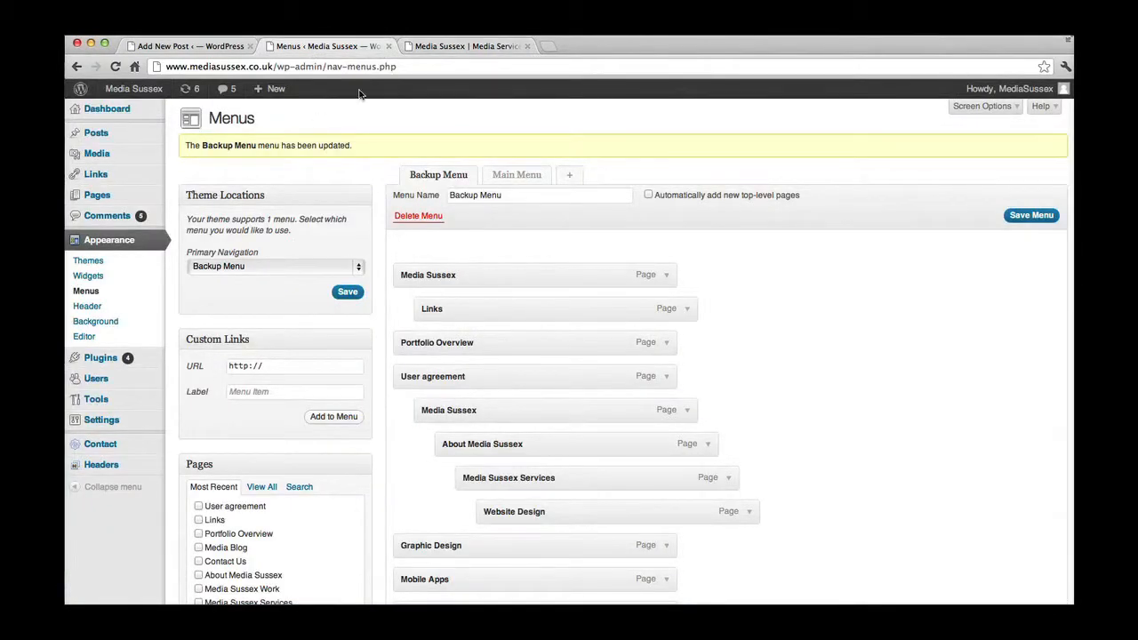
left_click(445, 46)
mouse_move(427, 213)
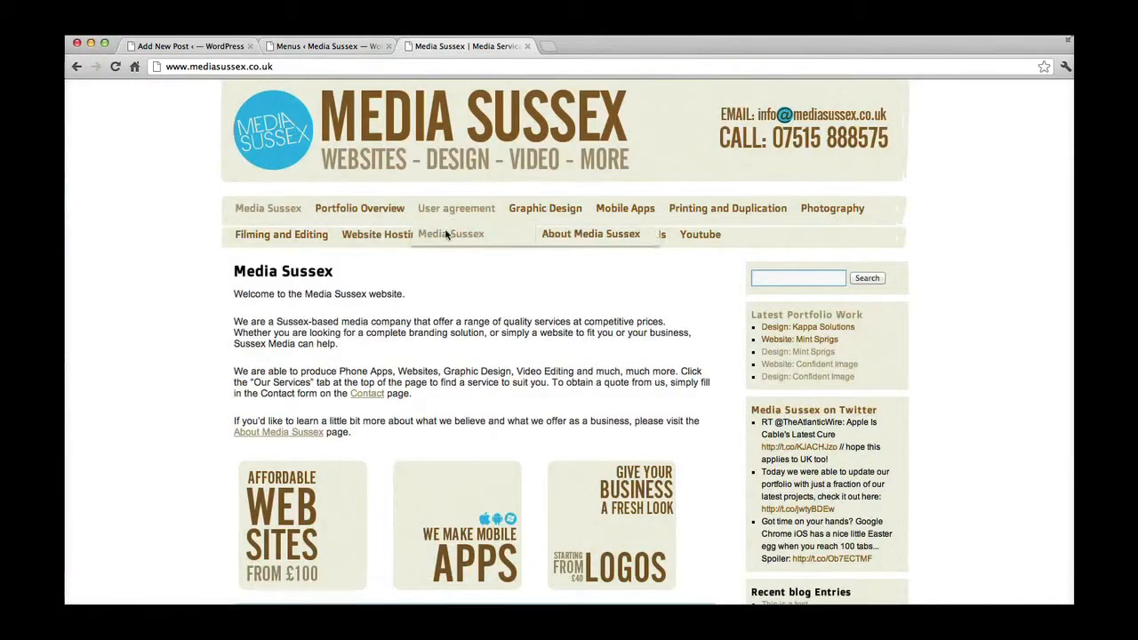
mouse_move(668, 234)
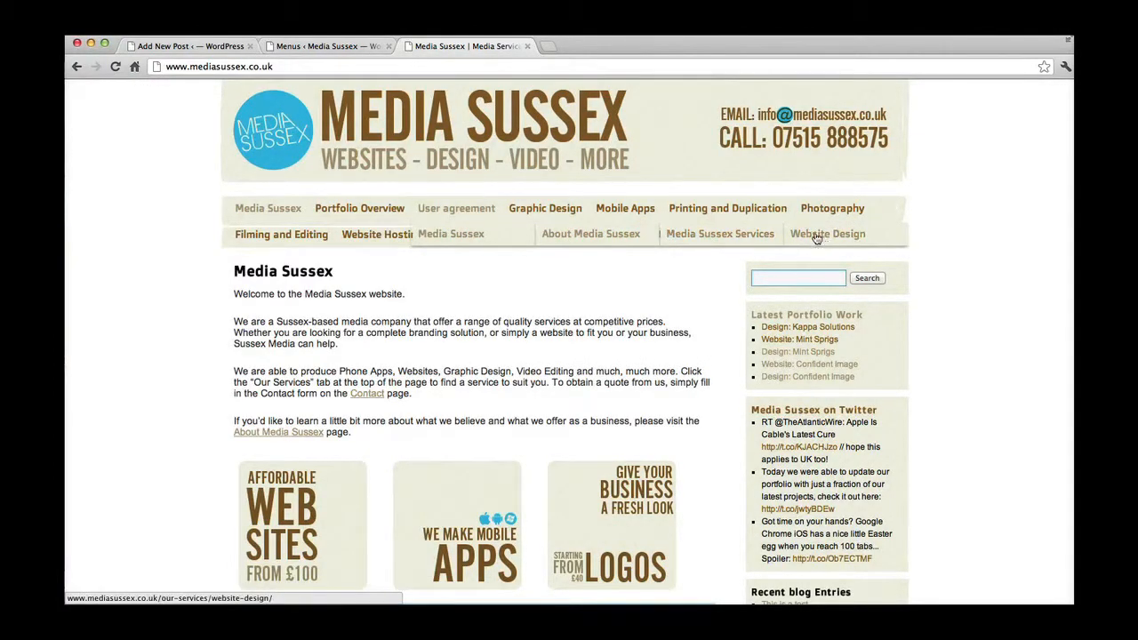
Switch Primary Navigation back to Main Menu and reload the live homepage to confirm
left_click(286, 265)
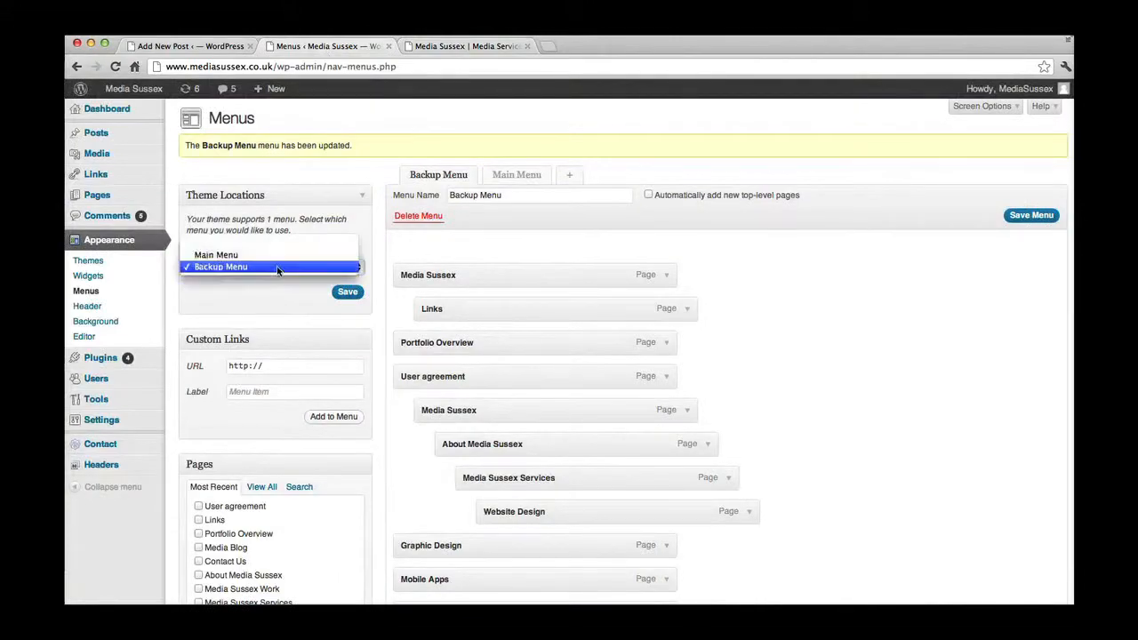
left_click(271, 254)
left_click(478, 49)
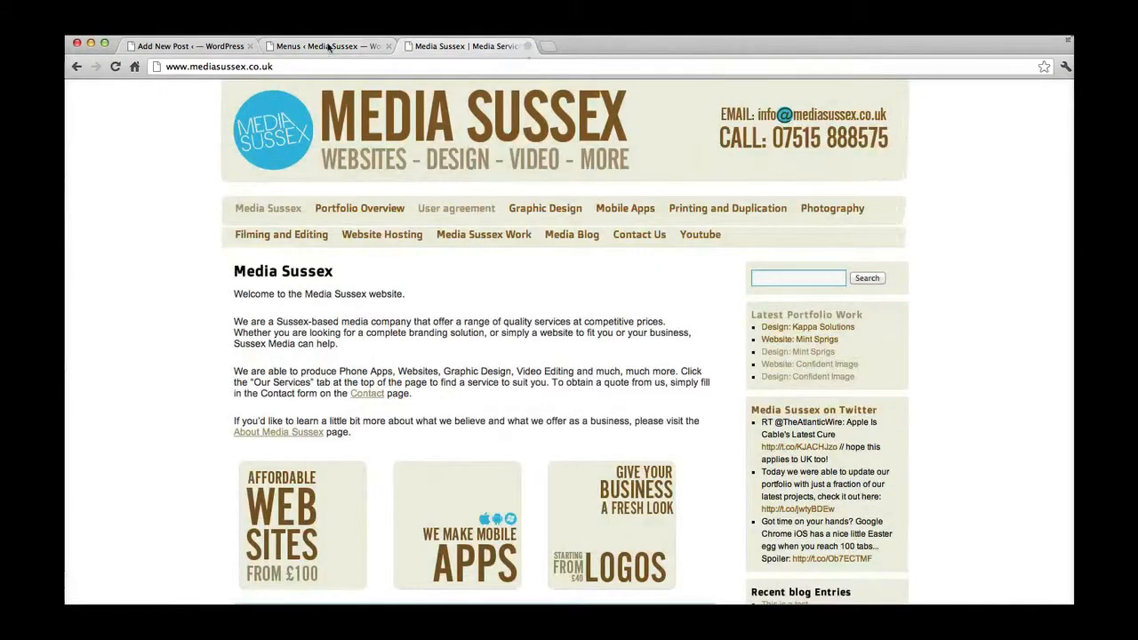
left_click(329, 48)
left_click(441, 48)
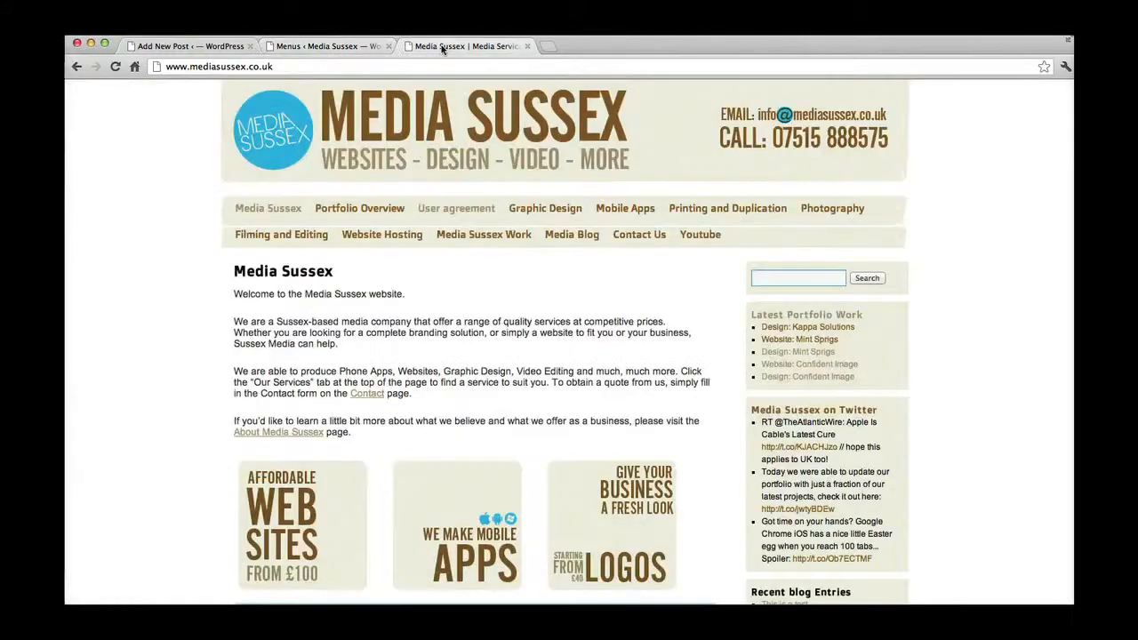
right_click(182, 220)
left_click(196, 248)
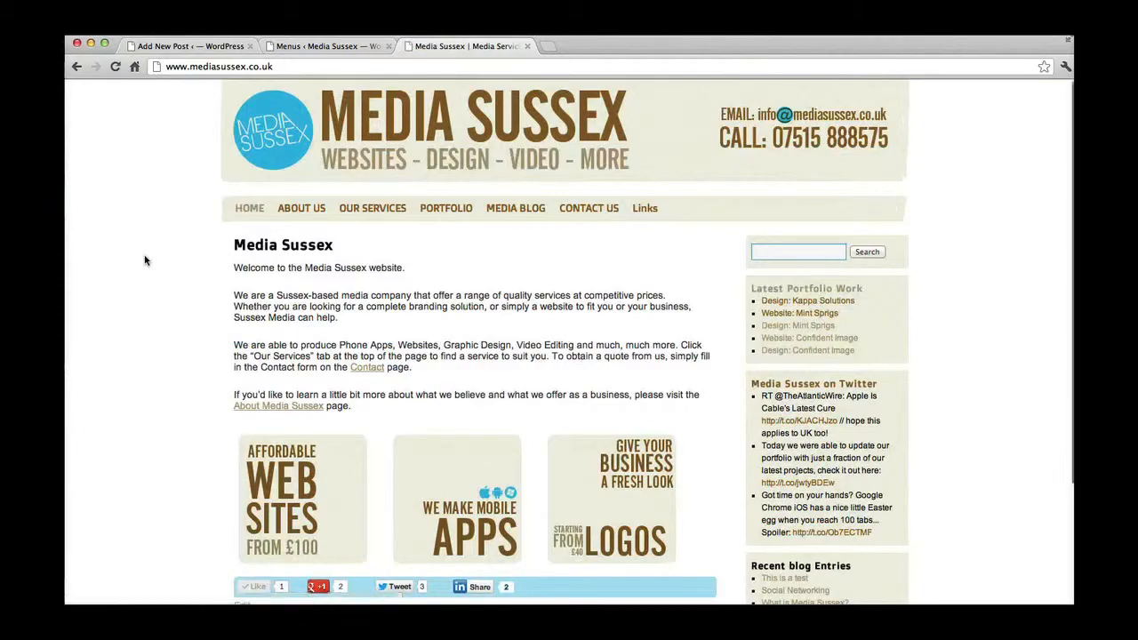
left_click(326, 46)
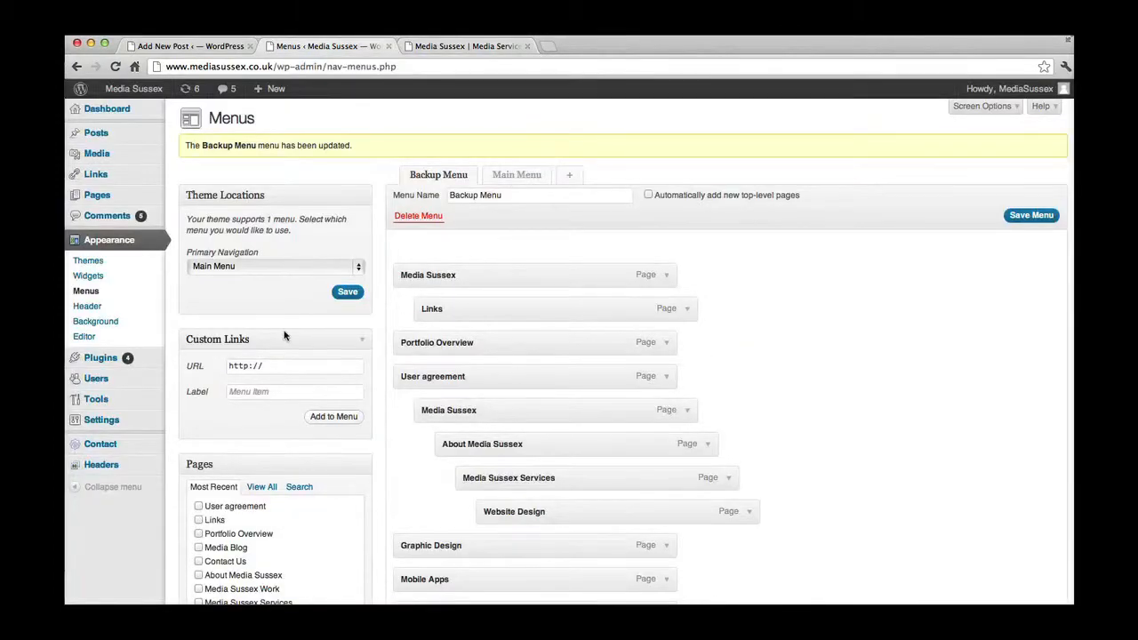
scroll(285, 336, "down", 3)
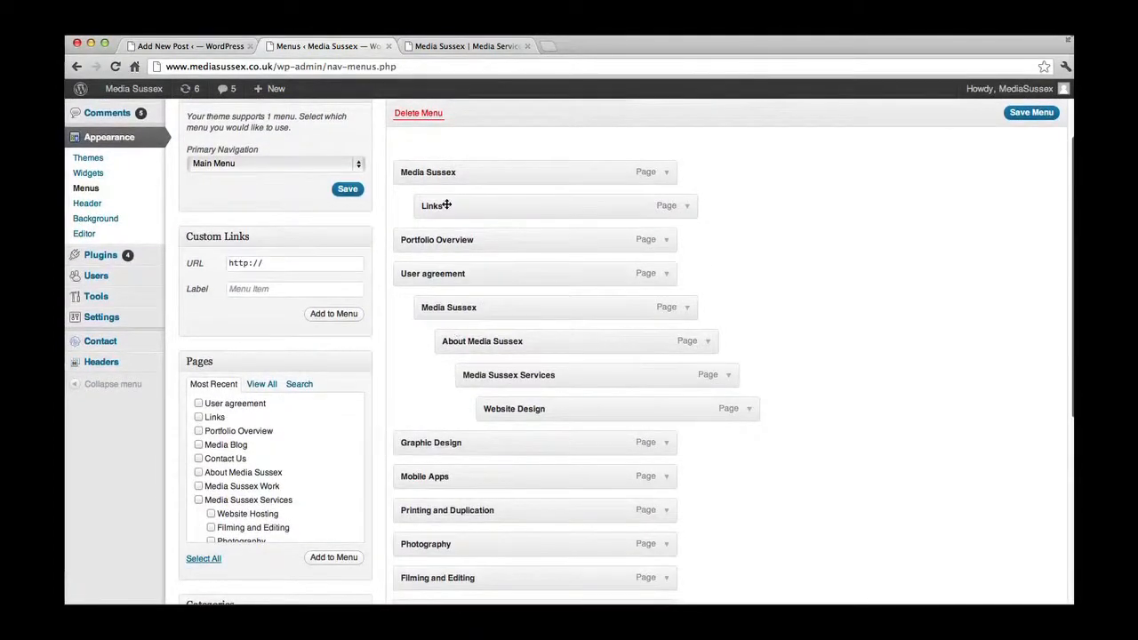
scroll(447, 206, "up", 1)
scroll(409, 243, "down", 10)
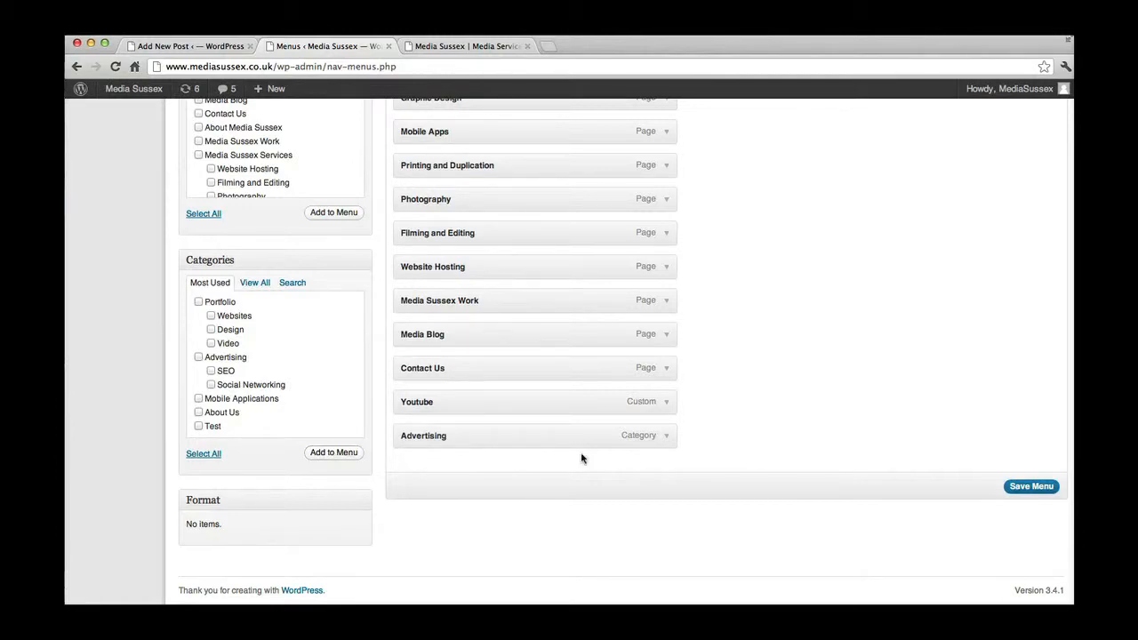
left_click(668, 437)
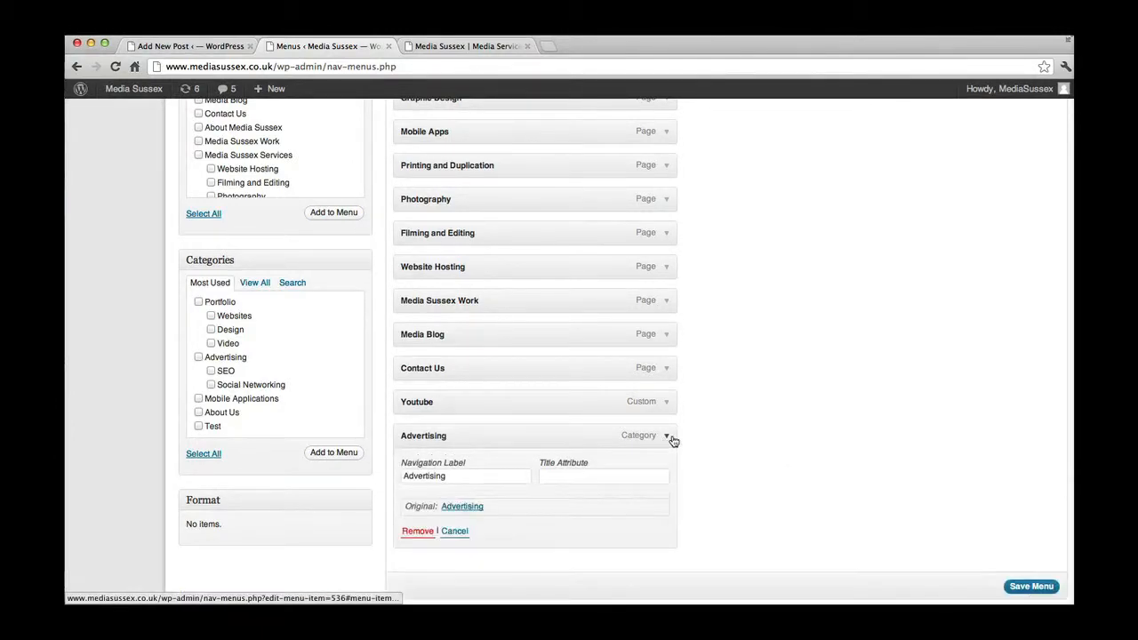
left_click(666, 437)
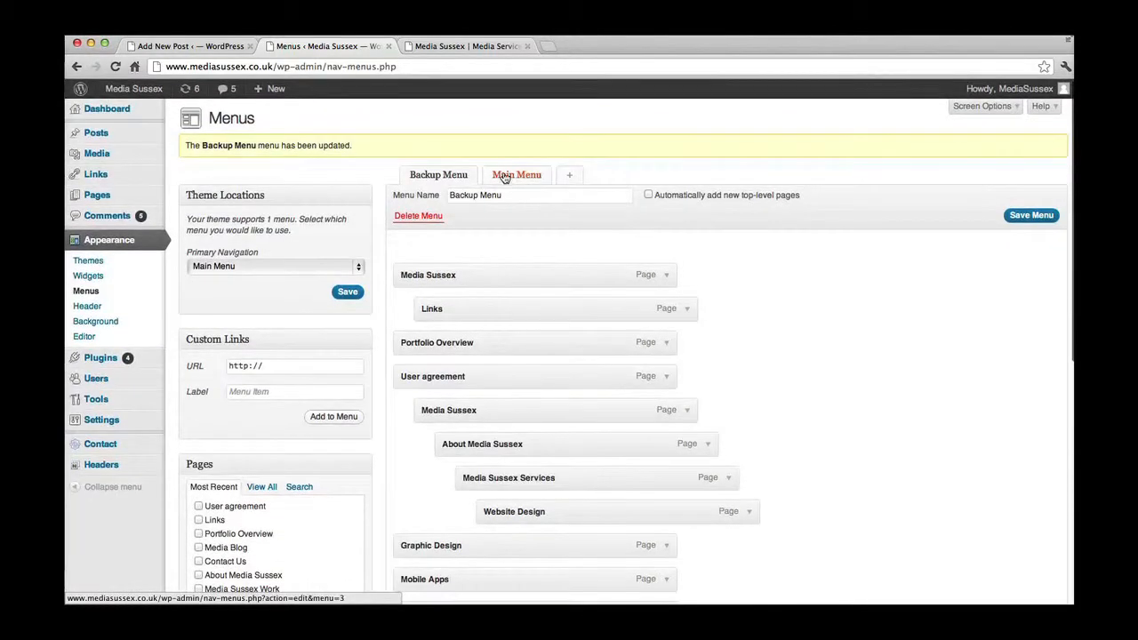
Switch to Main Menu, add the Advertising category after Links, and save
left_click(503, 177)
left_click(702, 119)
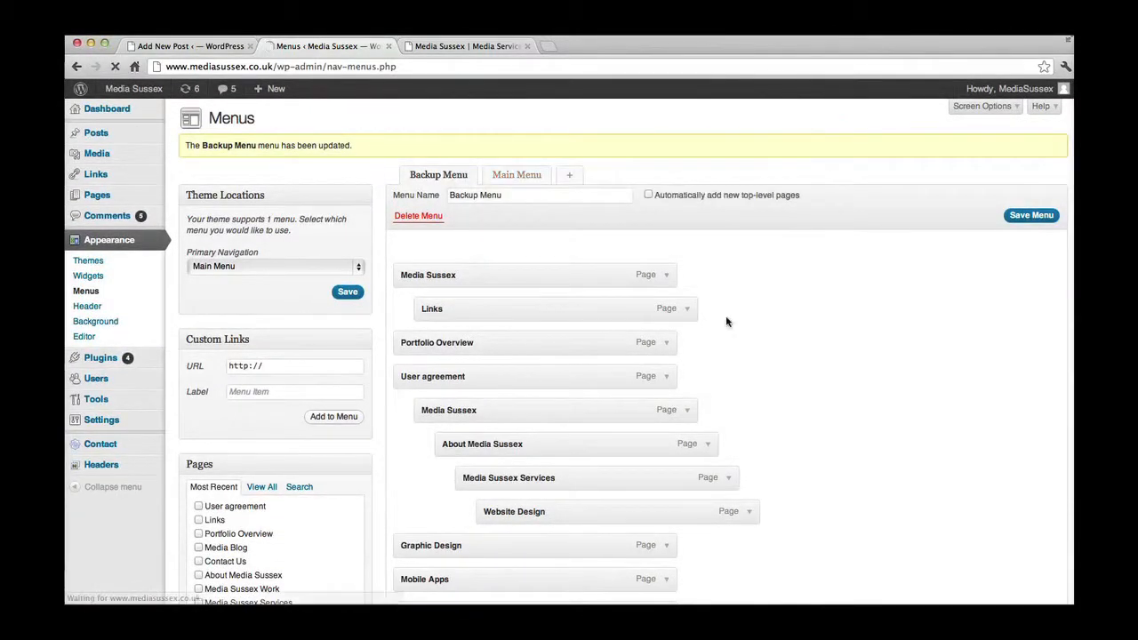
scroll(485, 261, "down", 5)
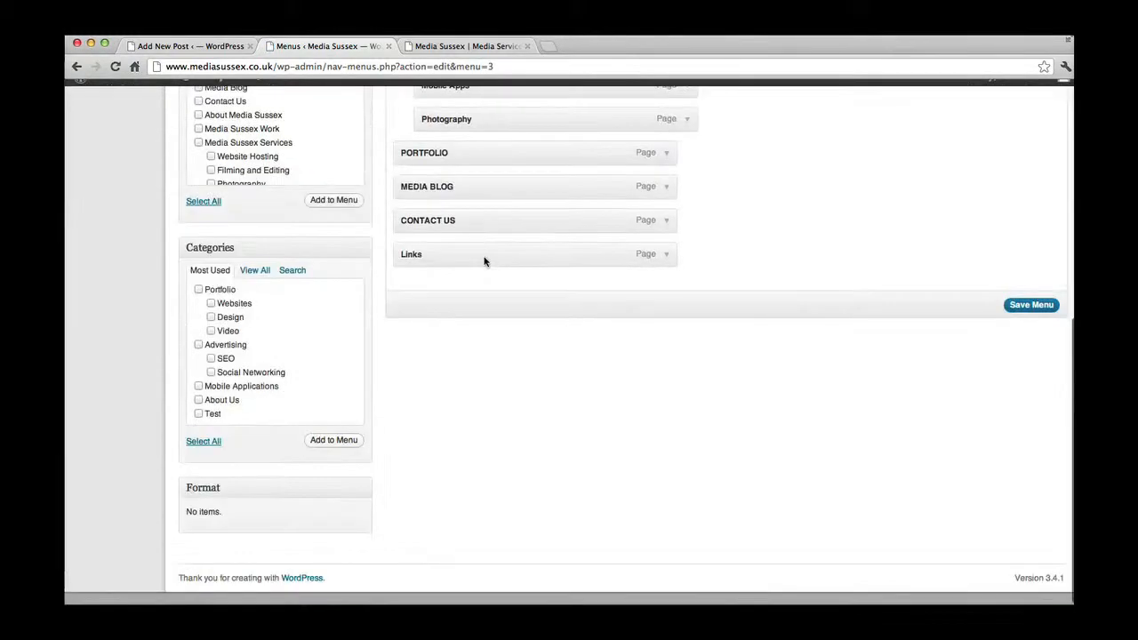
left_click(313, 452)
scroll(612, 377, "up", 5)
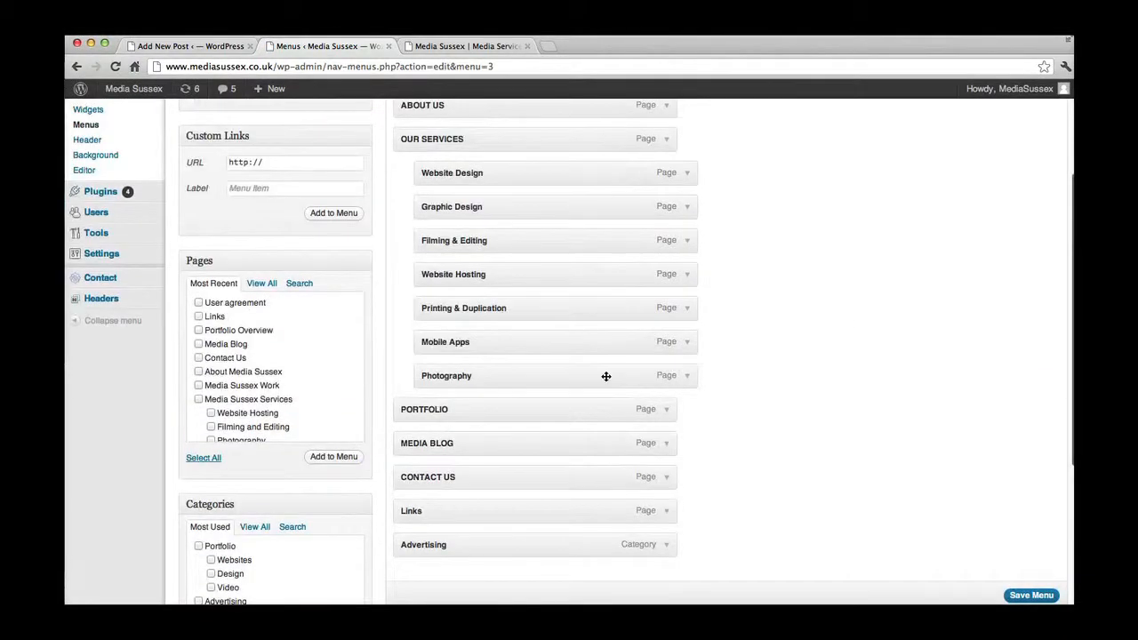
scroll(595, 498, "up", 3)
left_click(1046, 179)
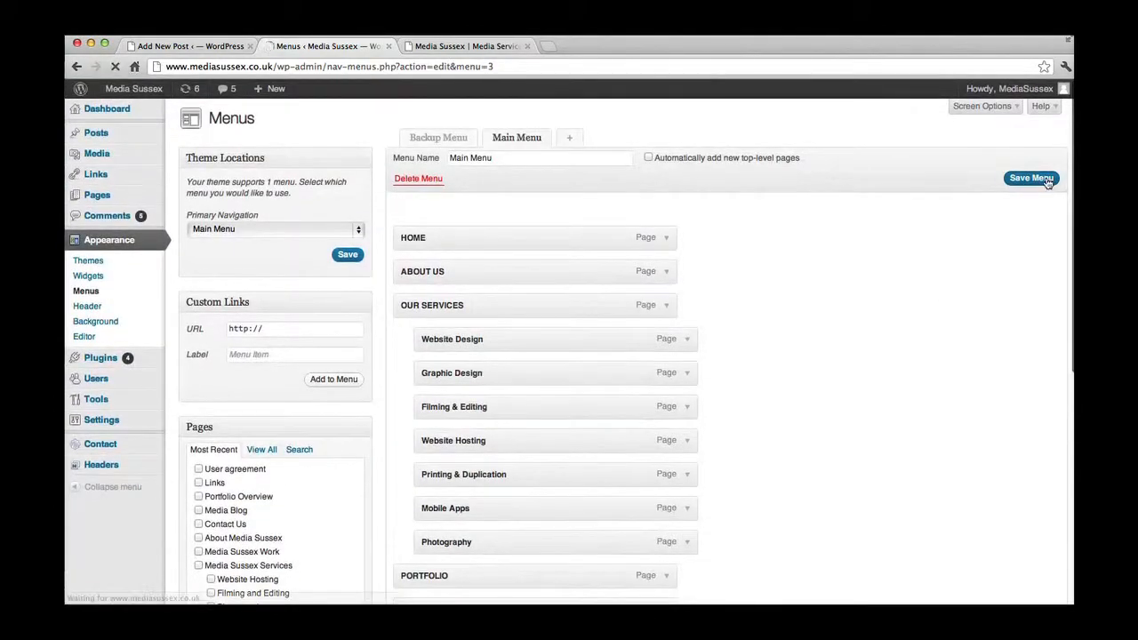
Reload the live Media Sussex homepage so Advertising shows in the navigation
left_click(467, 48)
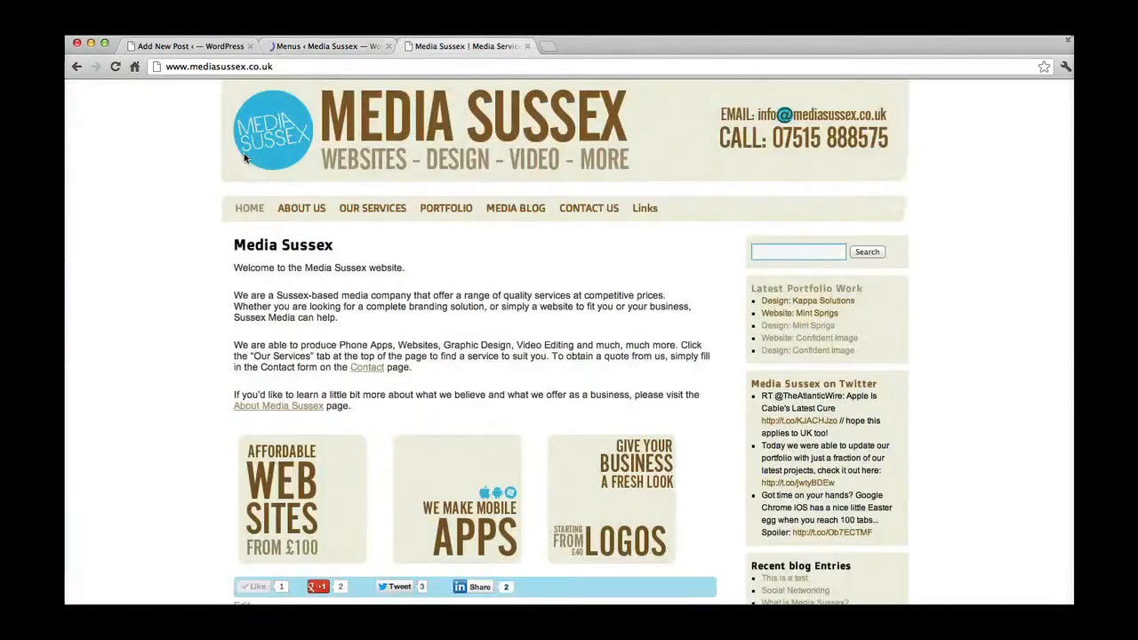
right_click(139, 166)
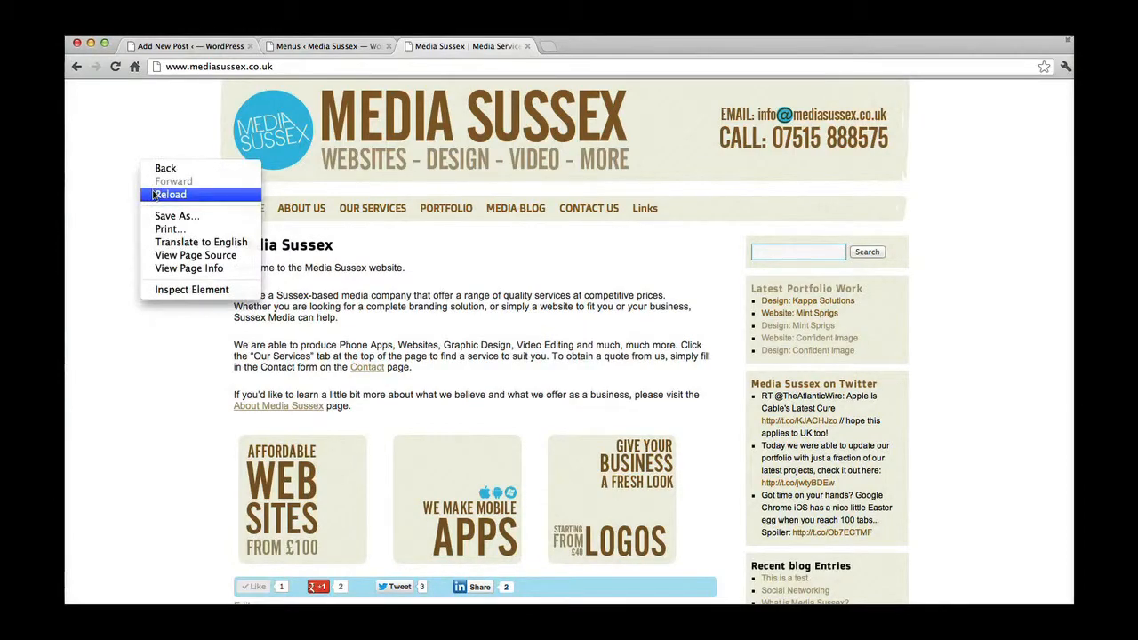
left_click(153, 195)
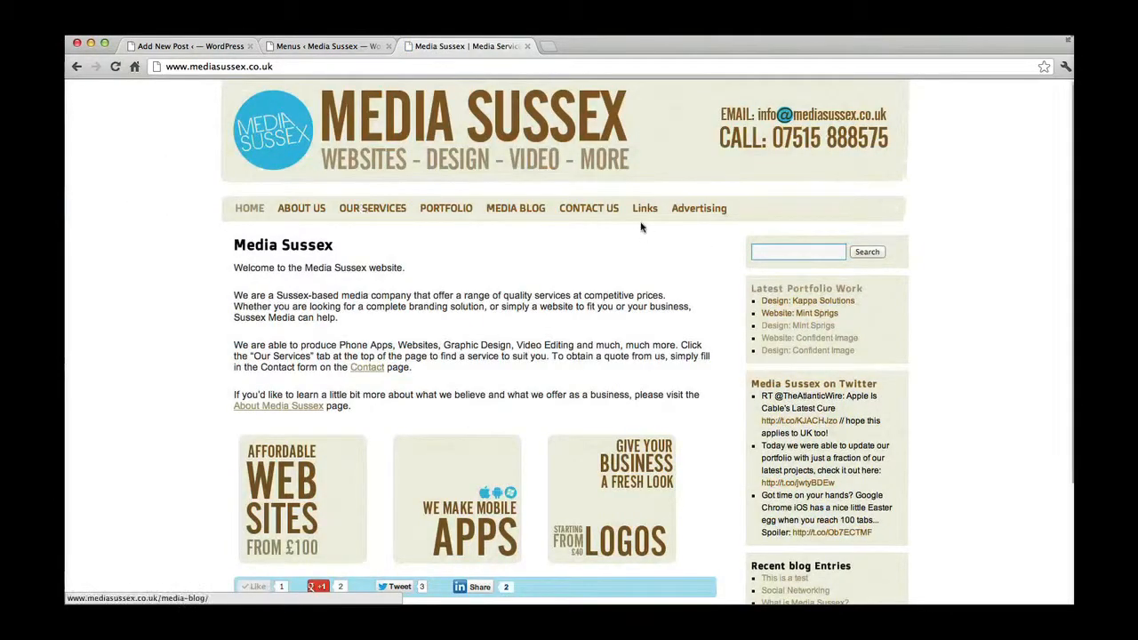
Browse the Advertising category posts and open the facebook tag archive
left_click(689, 209)
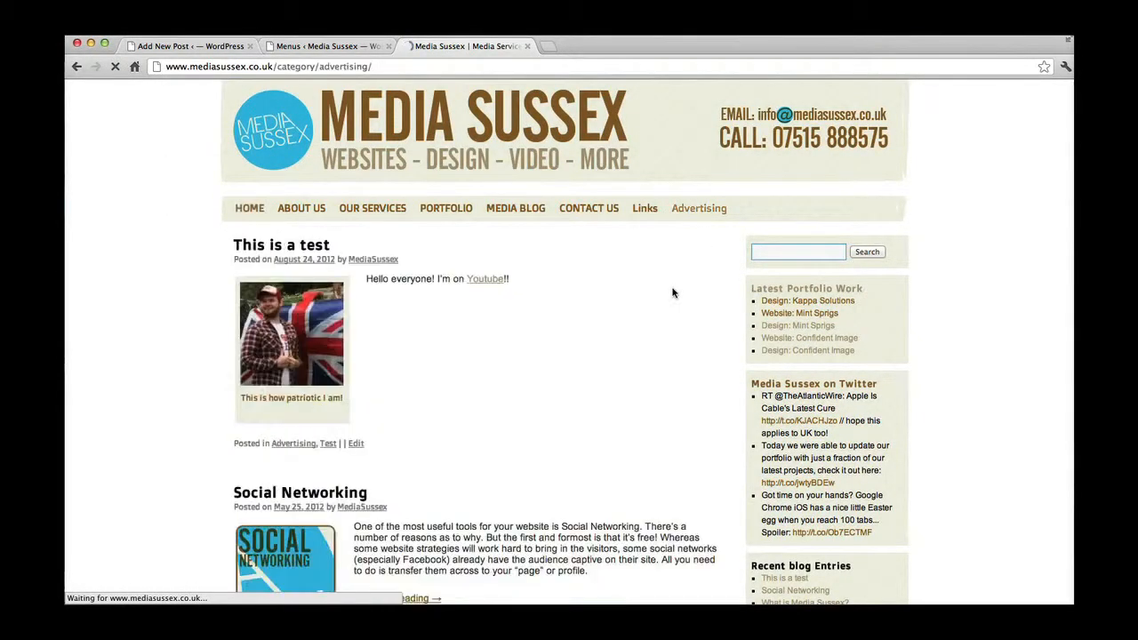
scroll(649, 275, "down", 3)
scroll(648, 275, "down", 10)
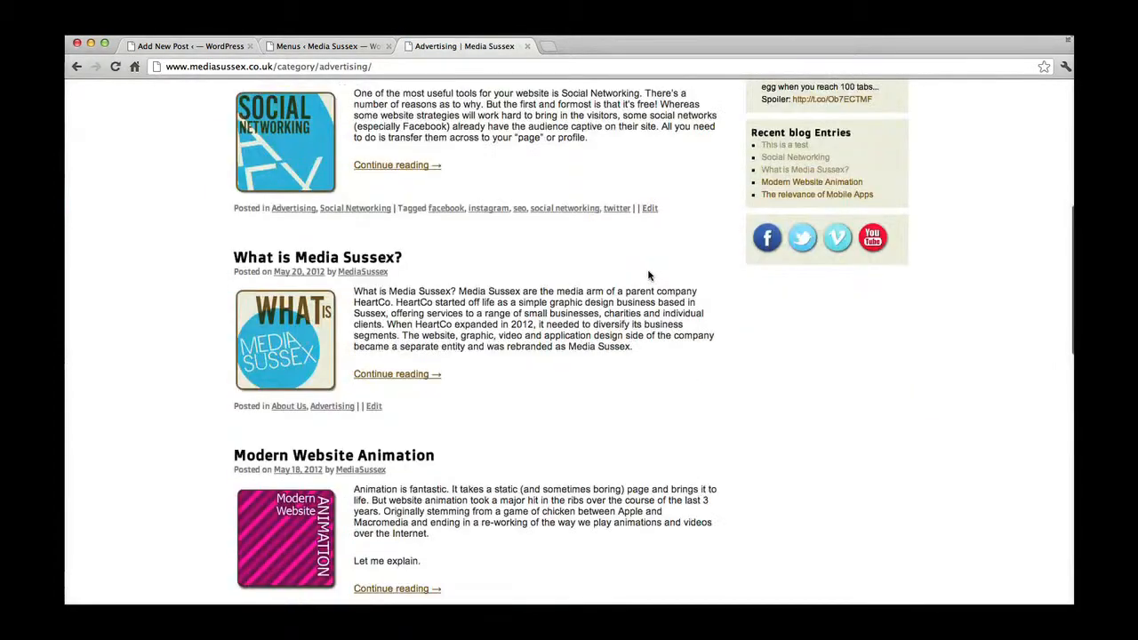
scroll(648, 275, "down", 3)
scroll(650, 274, "up", 15)
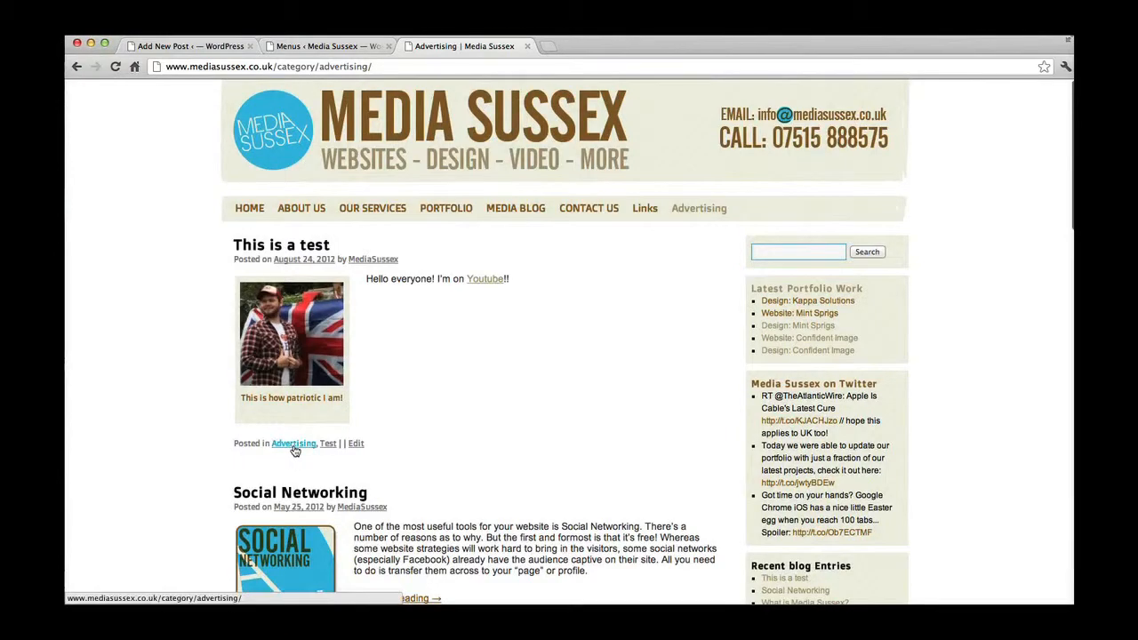
scroll(294, 450, "down", 3)
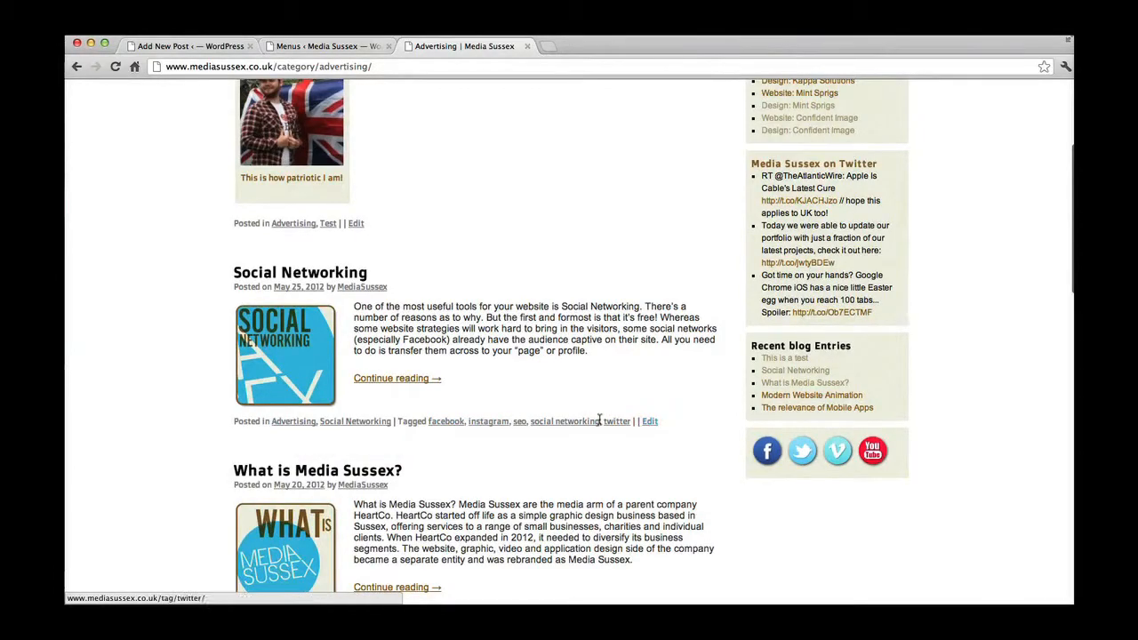
left_click(449, 424)
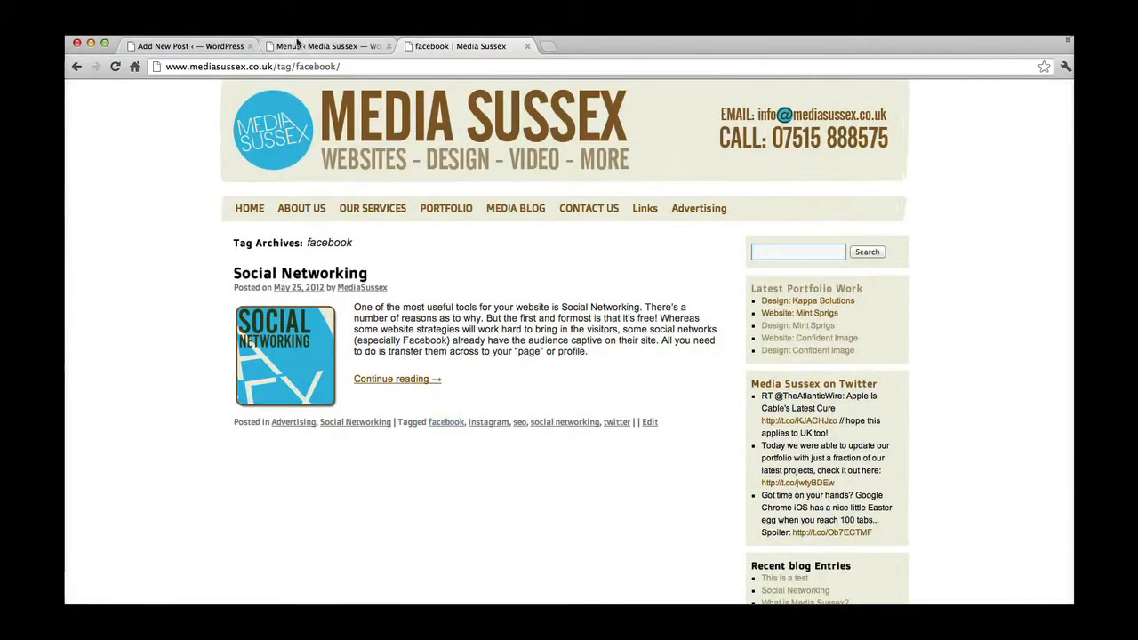
Delete the Advertising category item from the Main Menu, save, and go back to the facebook tag page
left_click(298, 42)
scroll(948, 315, "down", 10)
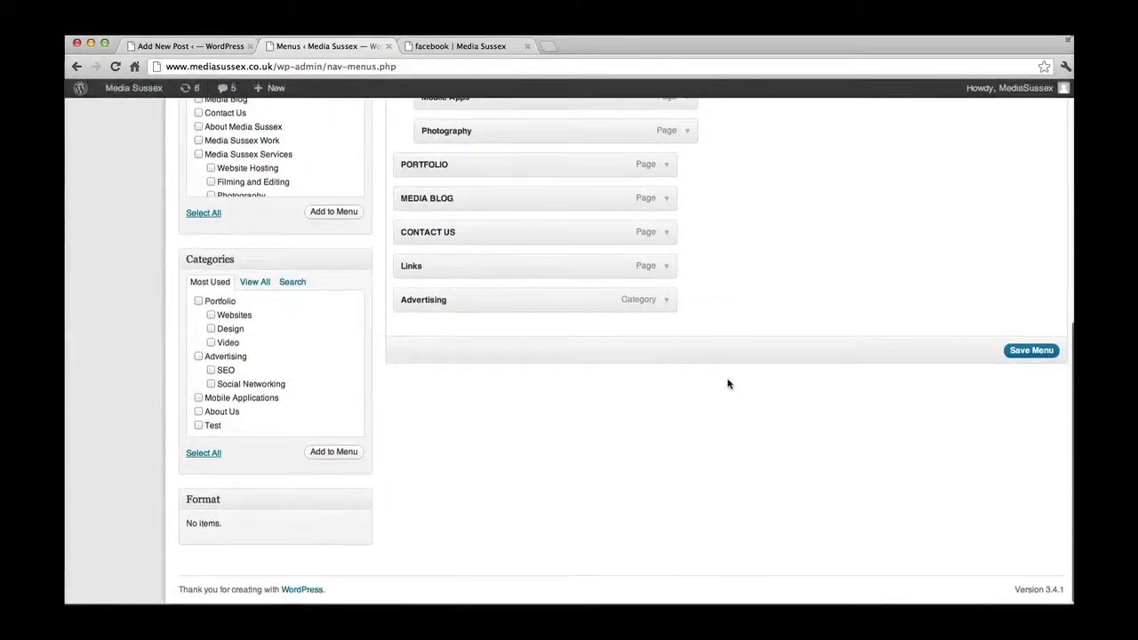
scroll(524, 292, "up", 10)
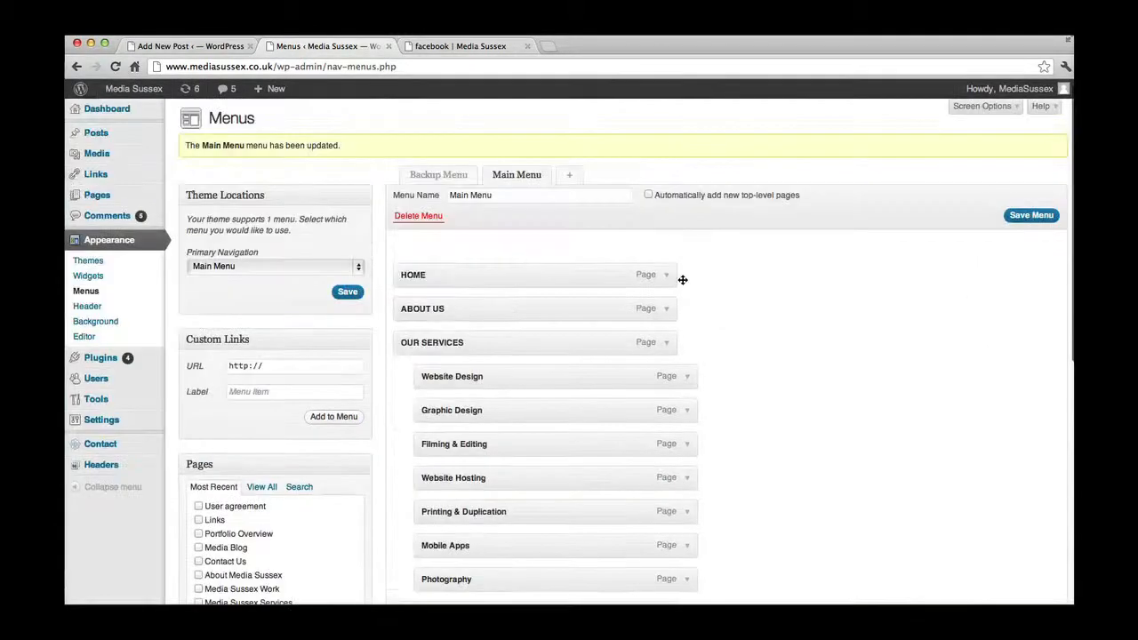
scroll(443, 168, "down", 10)
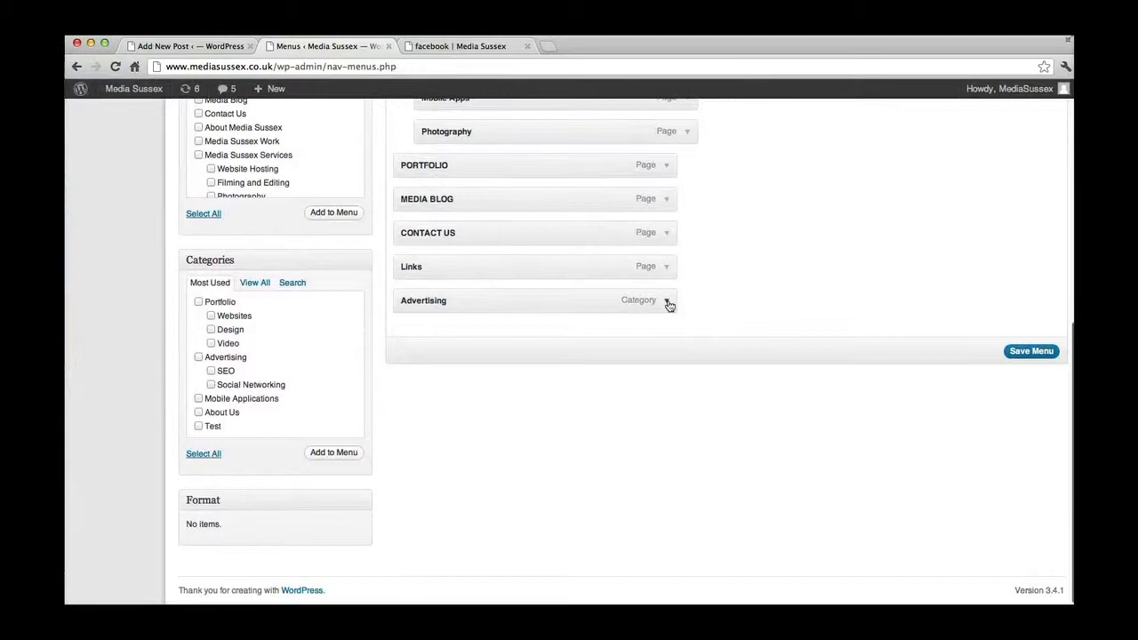
left_click(668, 303)
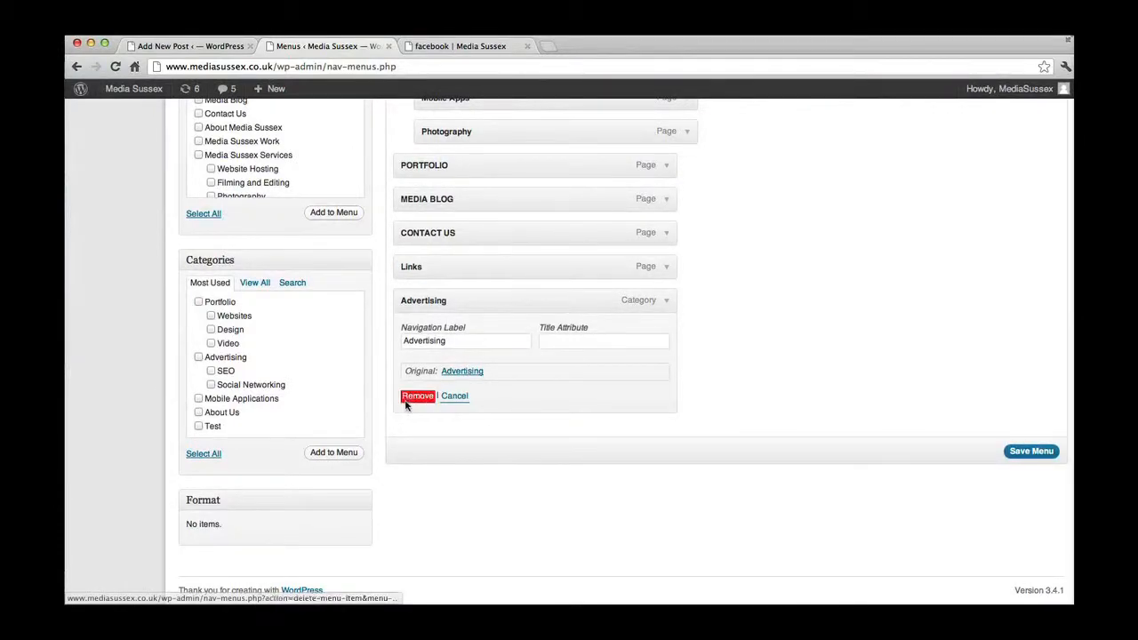
left_click(410, 397)
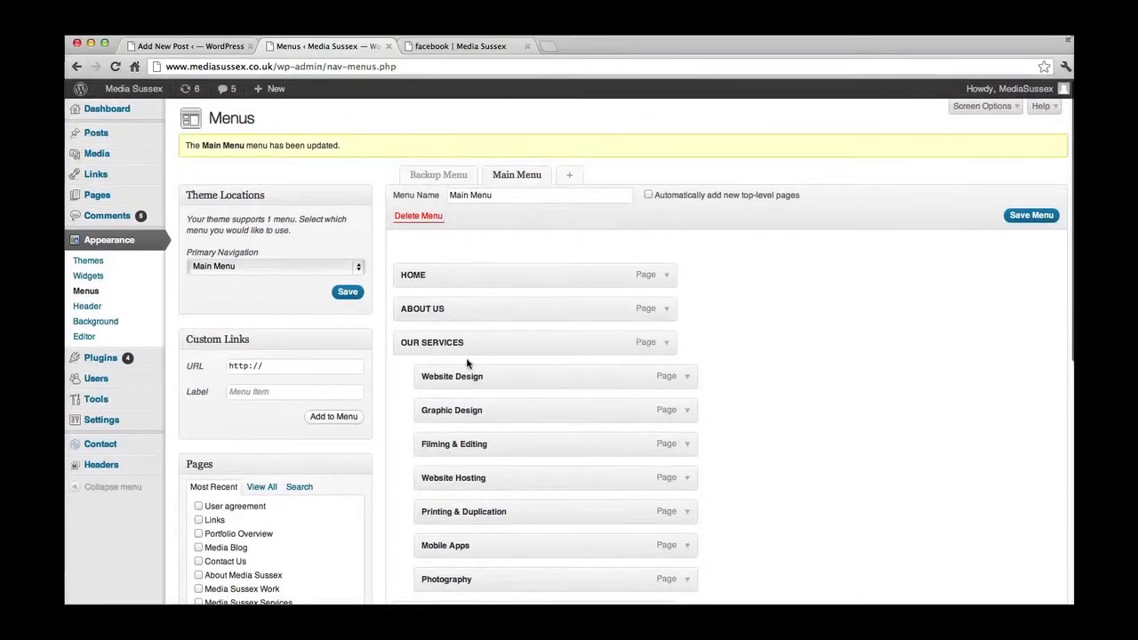
left_click(1019, 214)
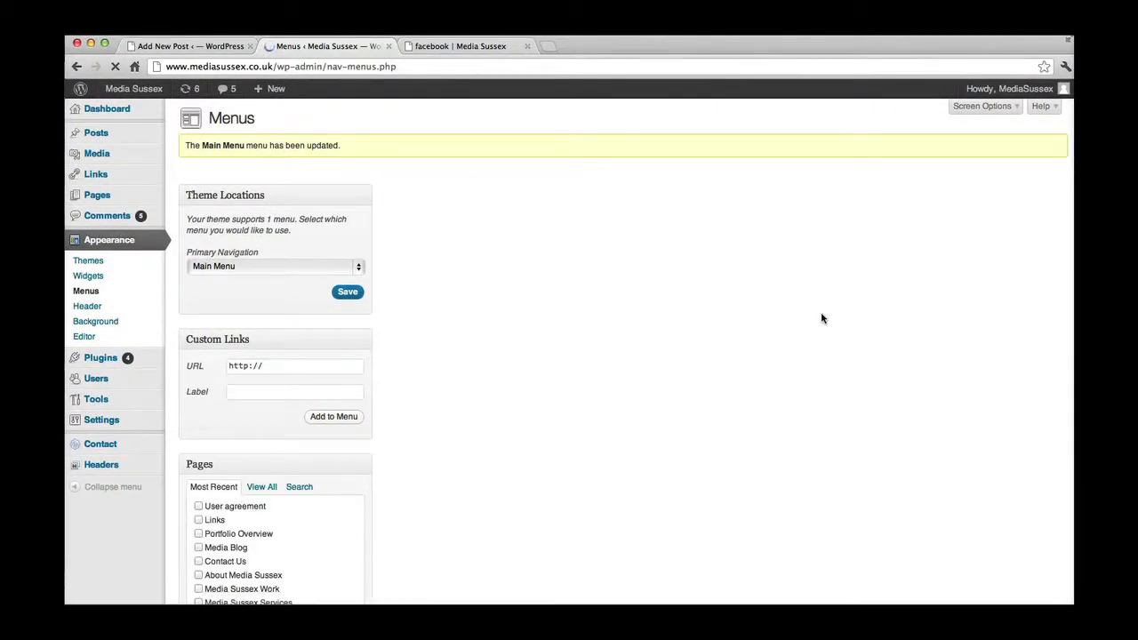
left_click(463, 46)
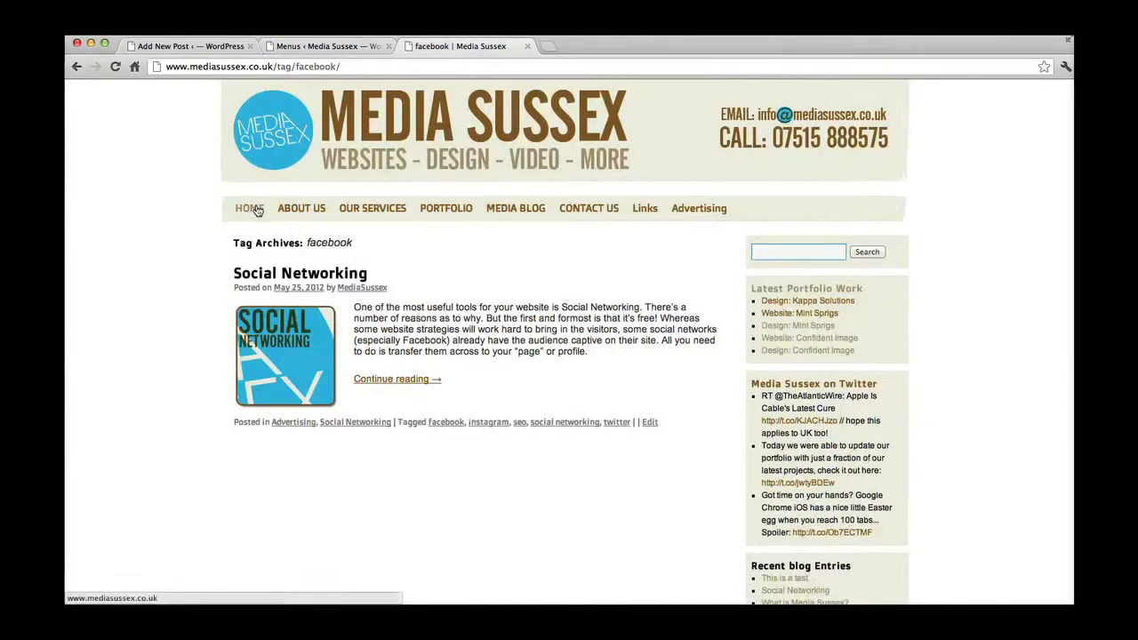
Check the Media Sussex homepage navigation lacks Advertising, then return to the Main Menu editor
left_click(249, 210)
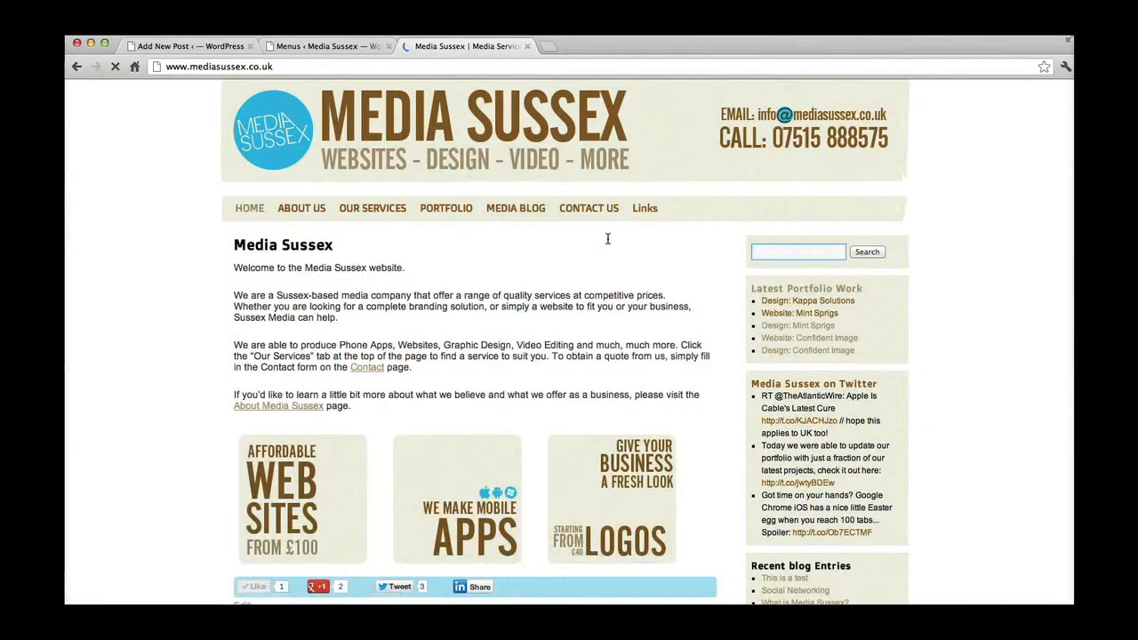
left_click(331, 47)
scroll(287, 356, "down", 5)
scroll(287, 356, "up", 5)
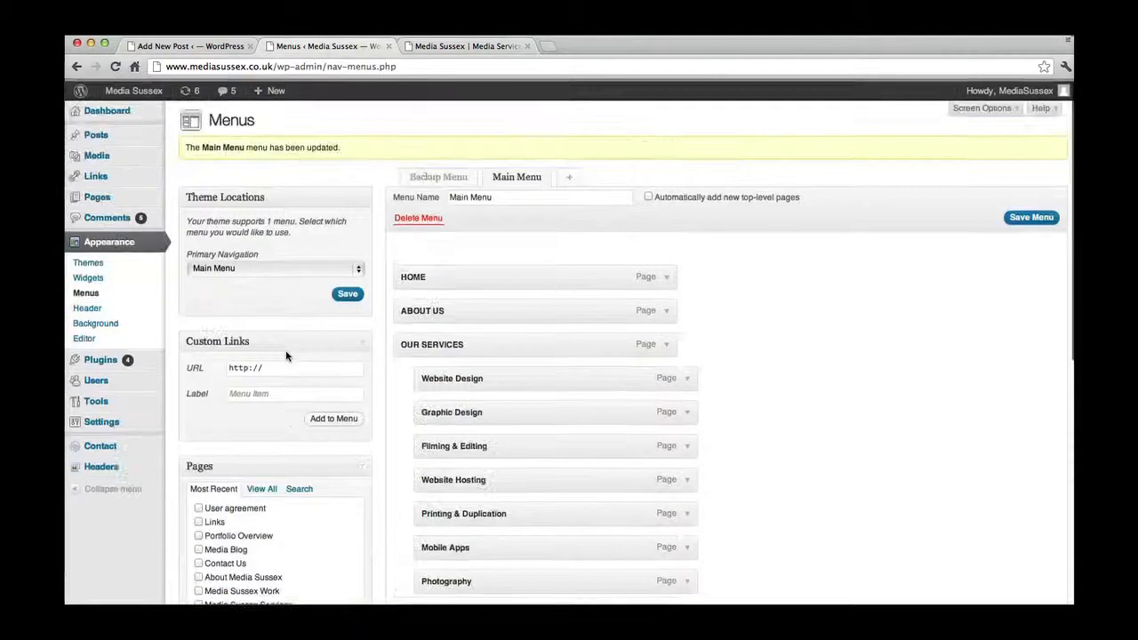